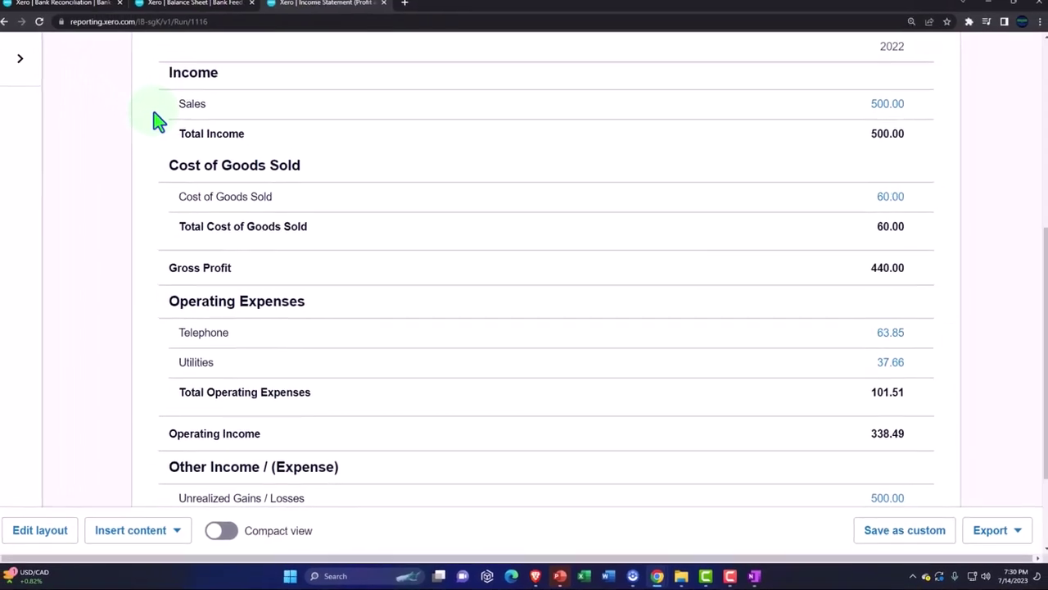
Step: Switch to the Checking Account's bank reconciliation, open its cash coding view, and sort the statement lines by payee
left_click(88, 17)
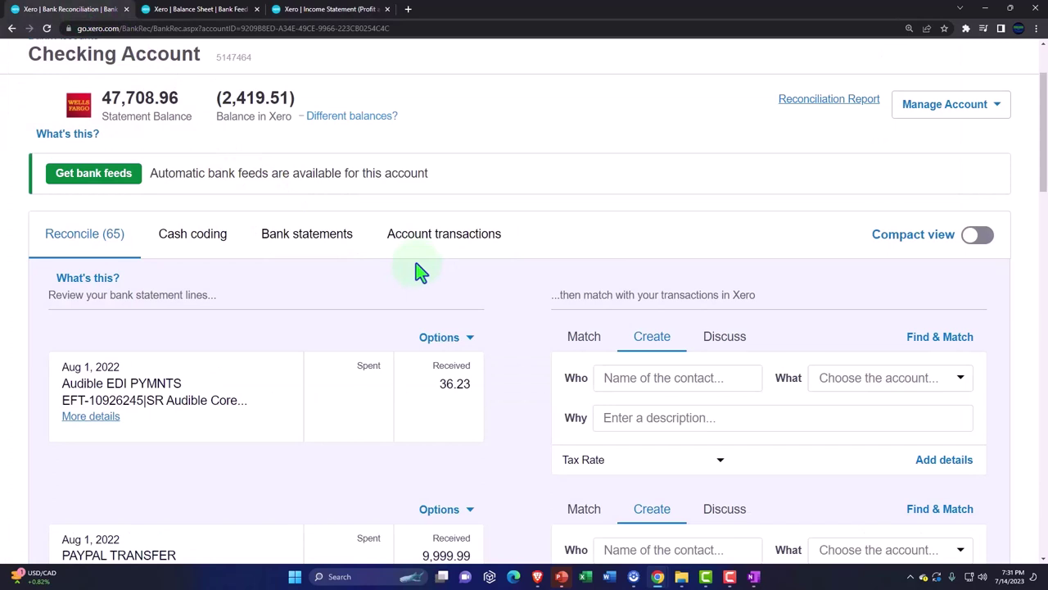
left_click(211, 237)
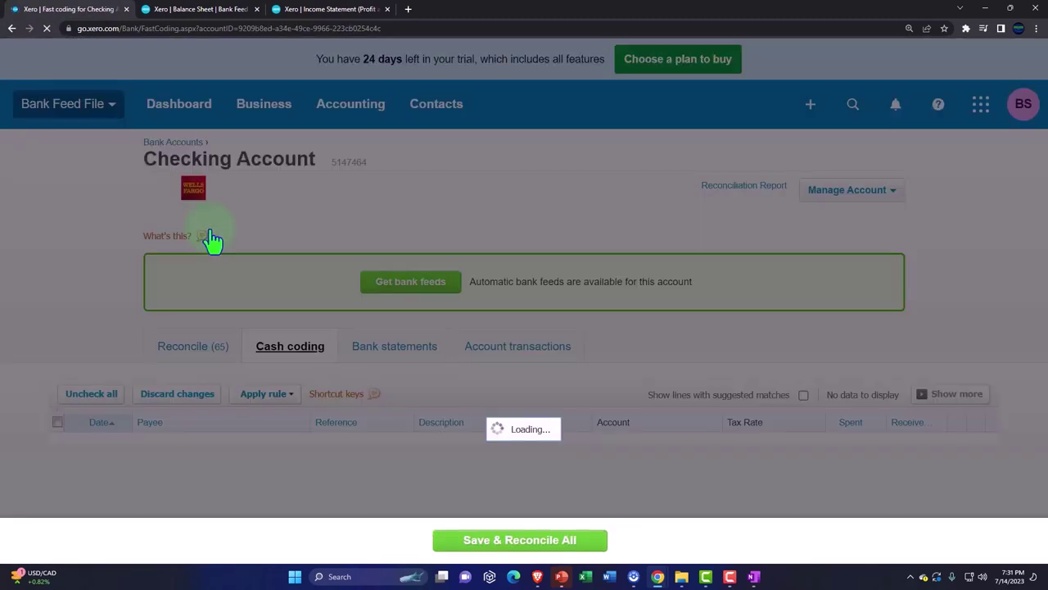
scroll(211, 237, "down", 2)
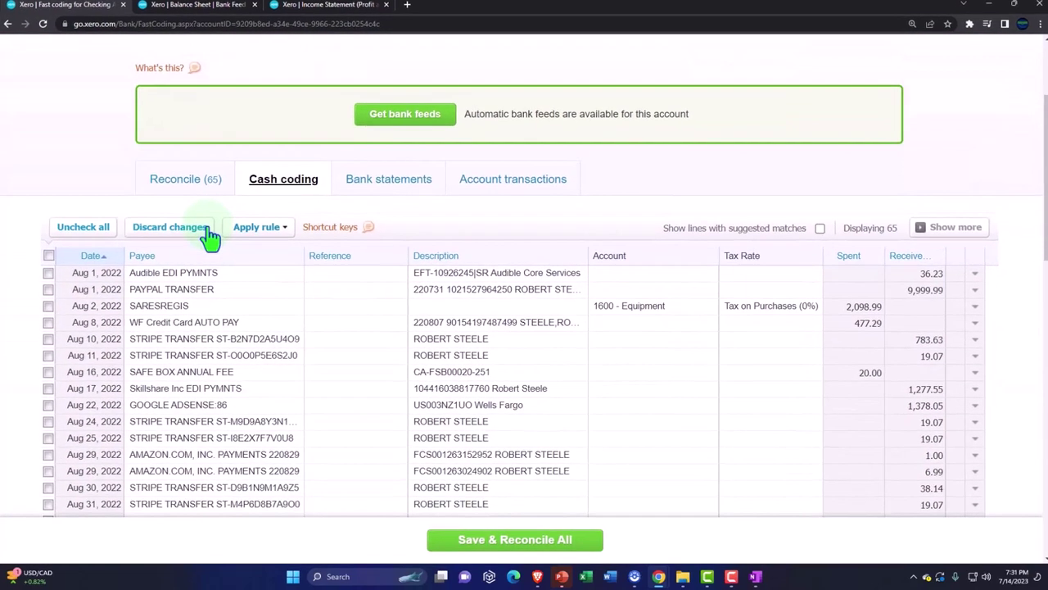
left_click(143, 257)
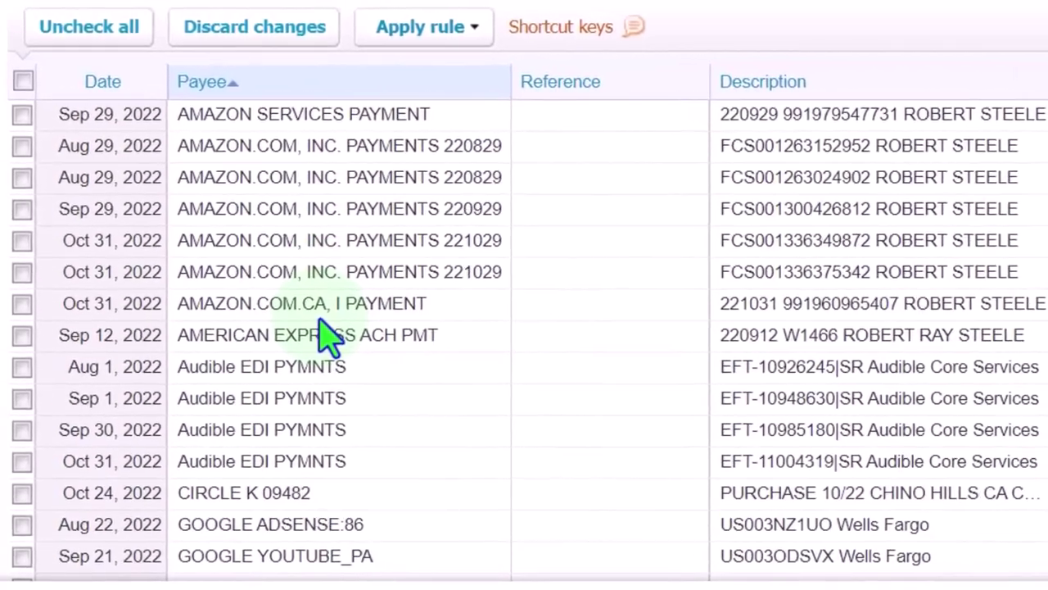
Step: Examine the payee-sorted cash coding lines down to the WF Credit Card payments for recurring payees and similar transaction descriptions
scroll(360, 372, "down", 2)
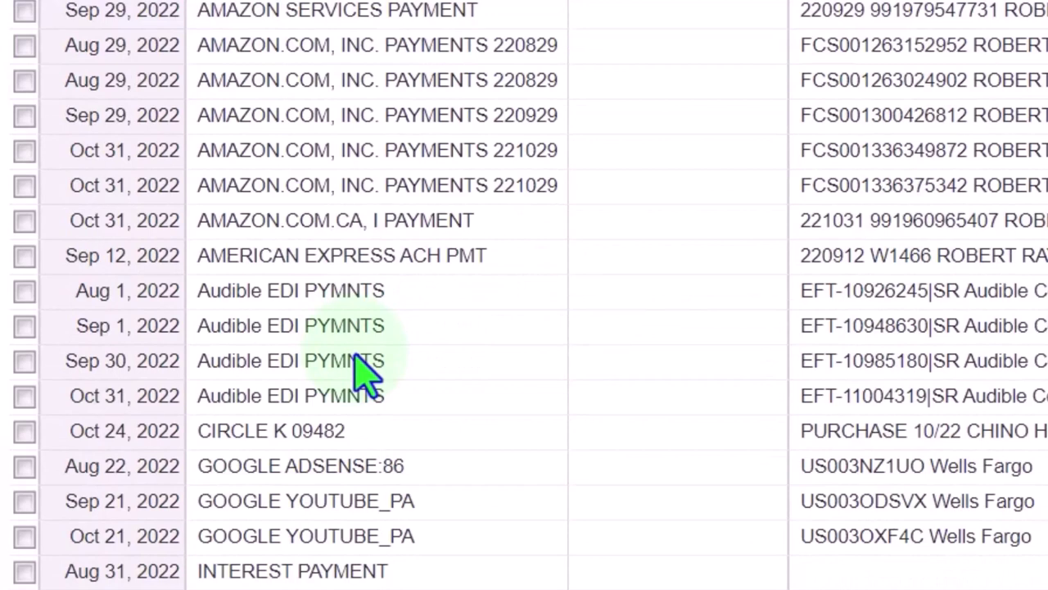
scroll(355, 359, "down", 2)
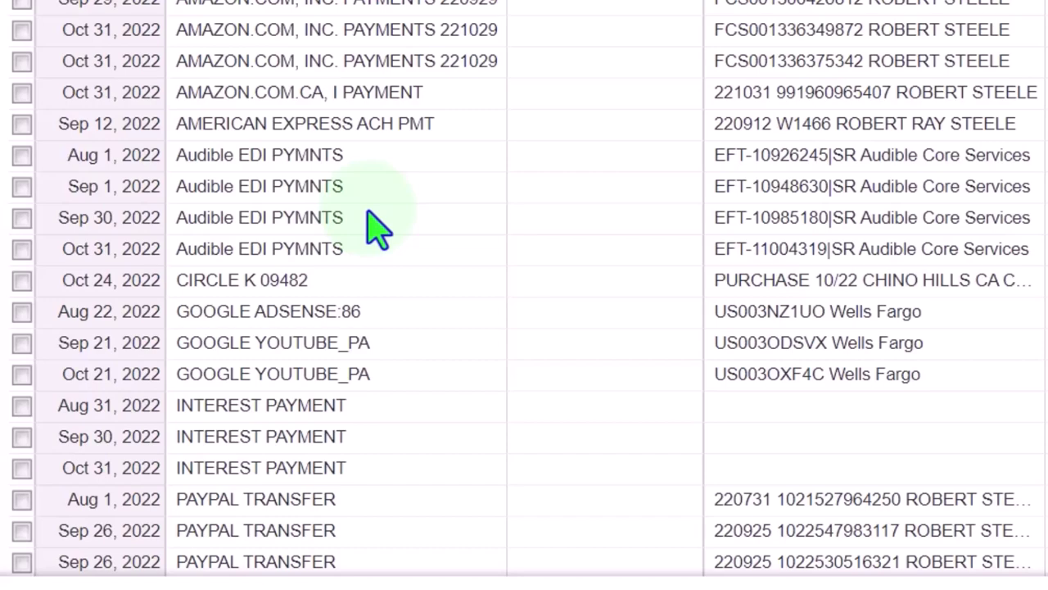
scroll(369, 215, "down", 2)
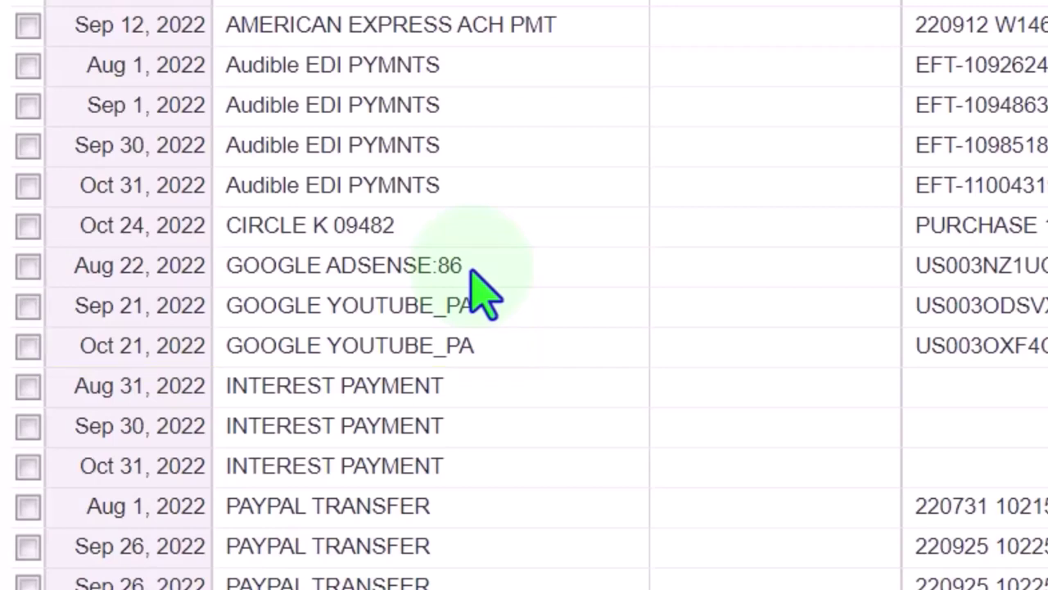
scroll(484, 291, "down", 3)
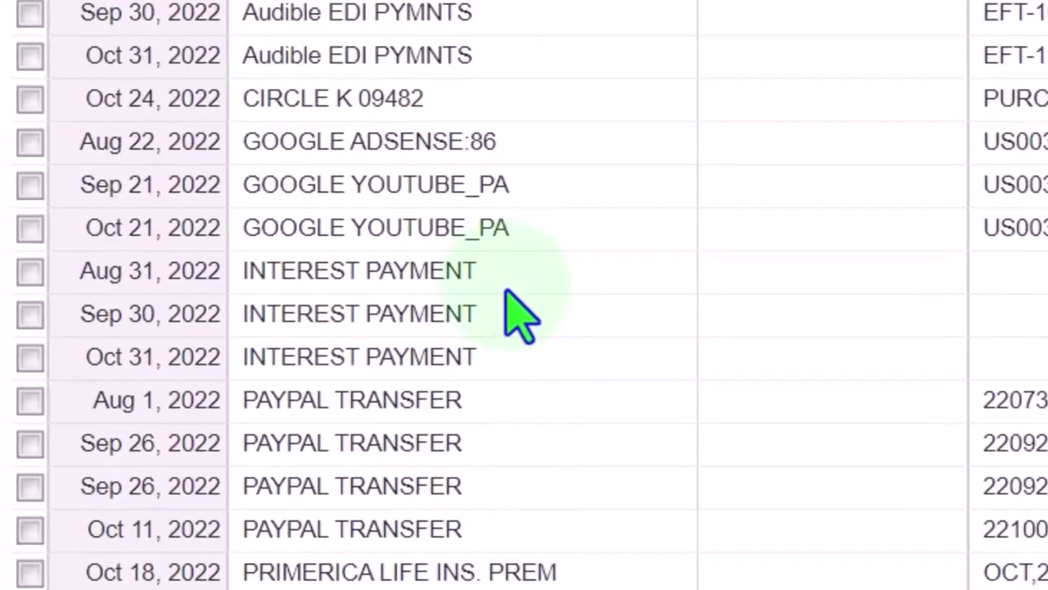
scroll(522, 315, "down", 3)
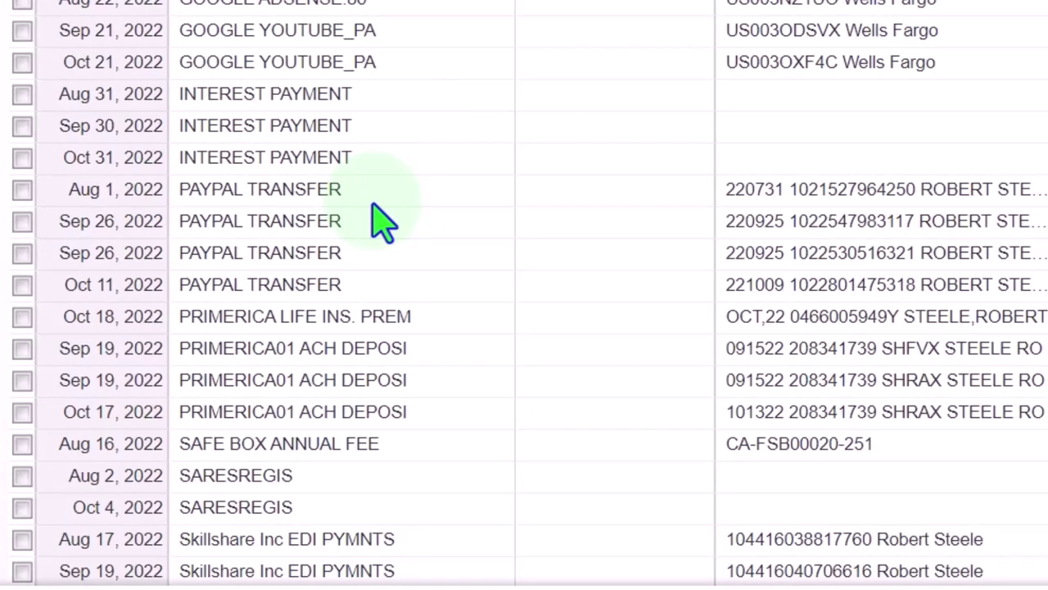
scroll(381, 221, "down", 3)
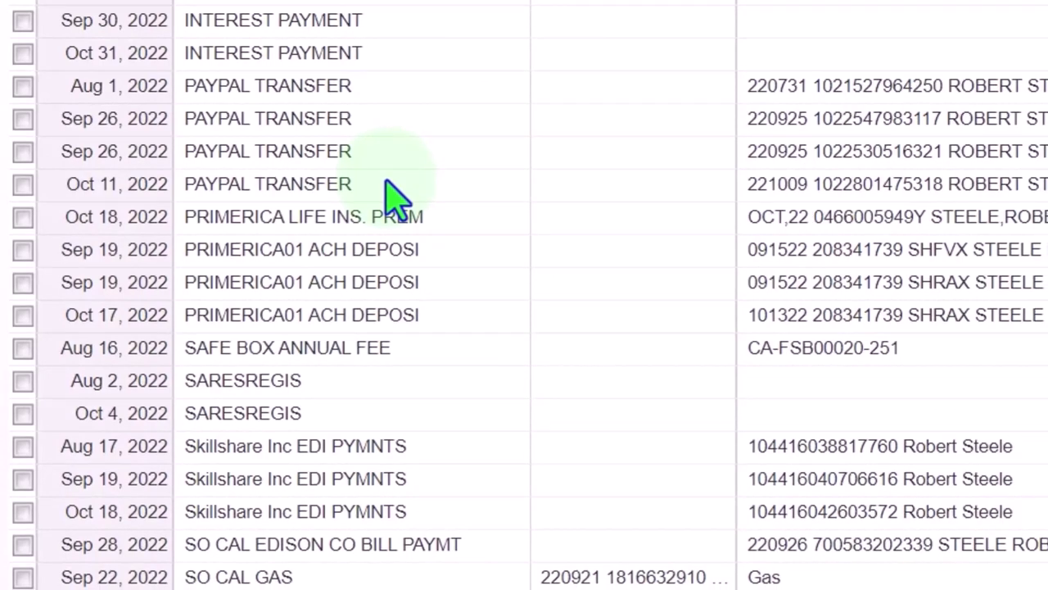
scroll(393, 197, "down", 3)
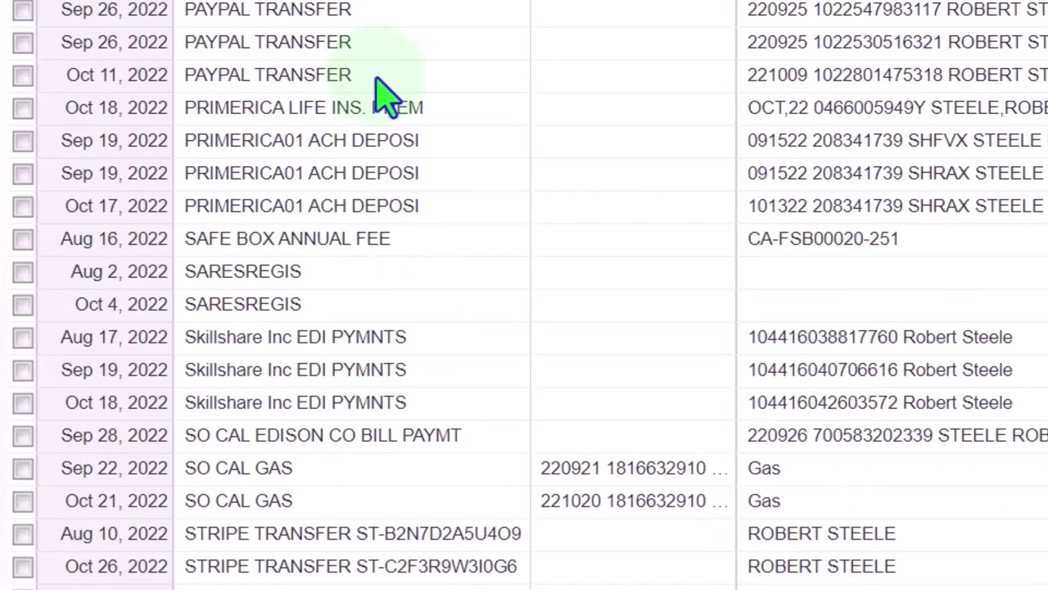
scroll(384, 97, "down", 2)
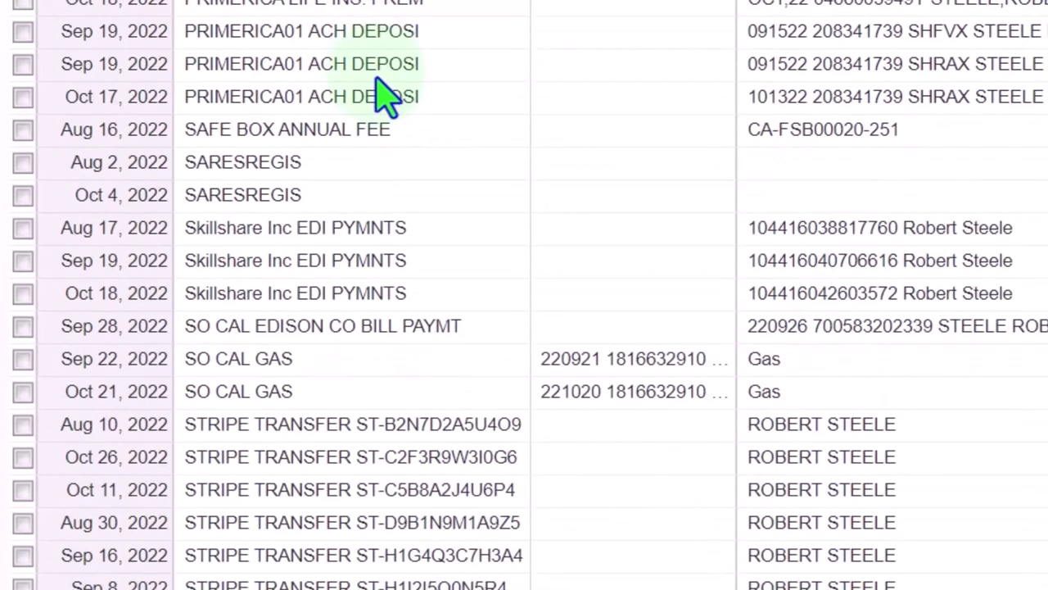
scroll(379, 87, "down", 4)
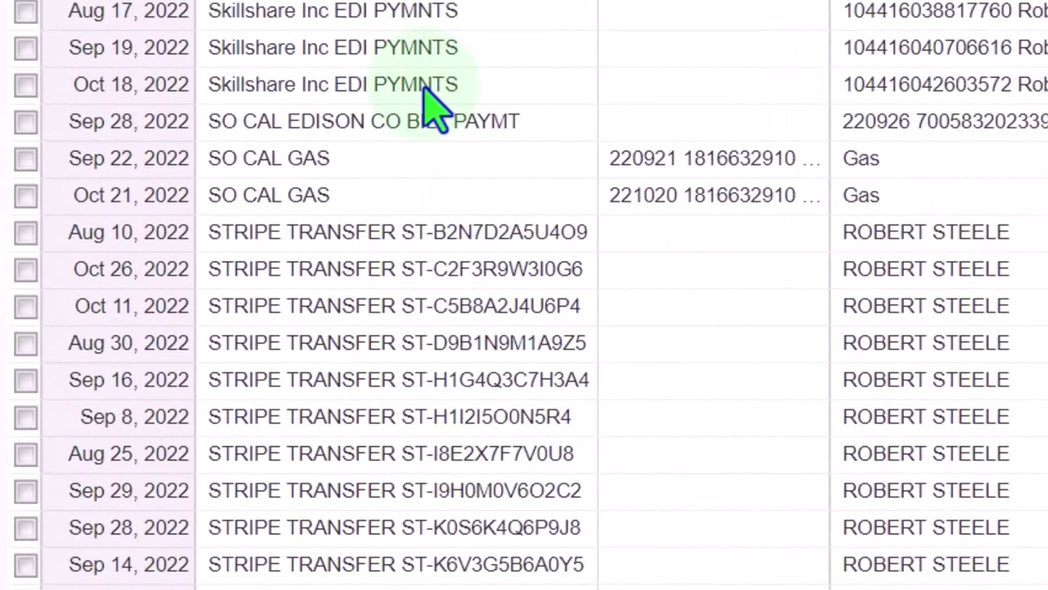
scroll(430, 105, "down", 2)
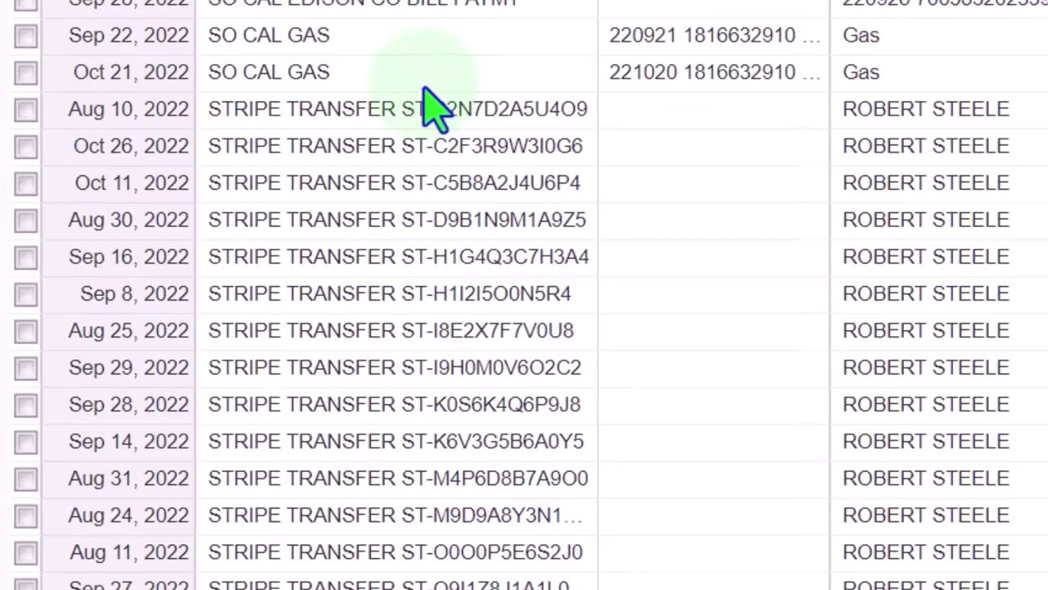
scroll(426, 90, "down", 4)
scroll(424, 90, "down", 2)
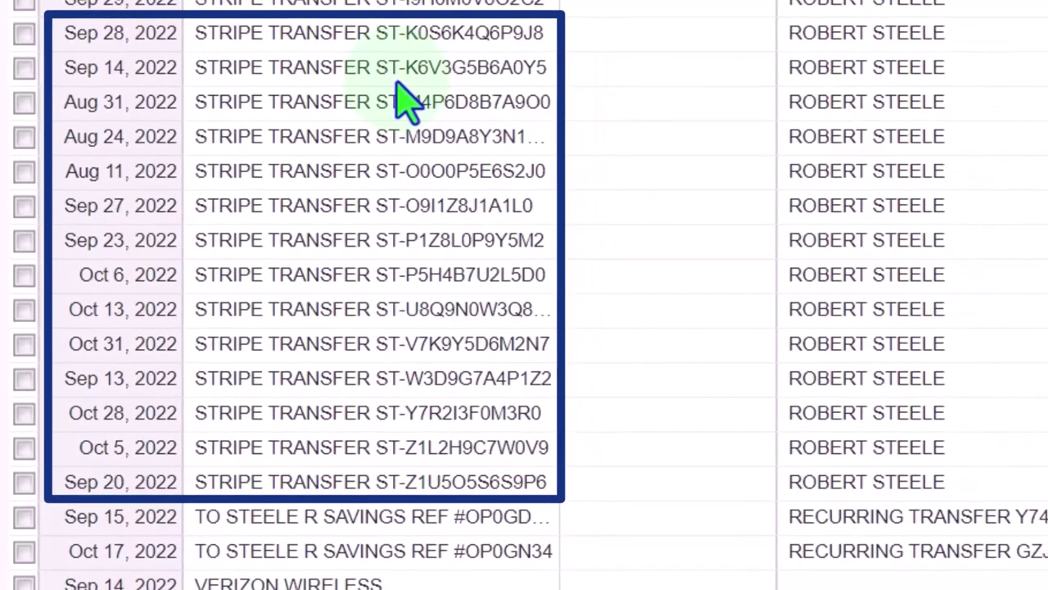
scroll(401, 102, "down", 3)
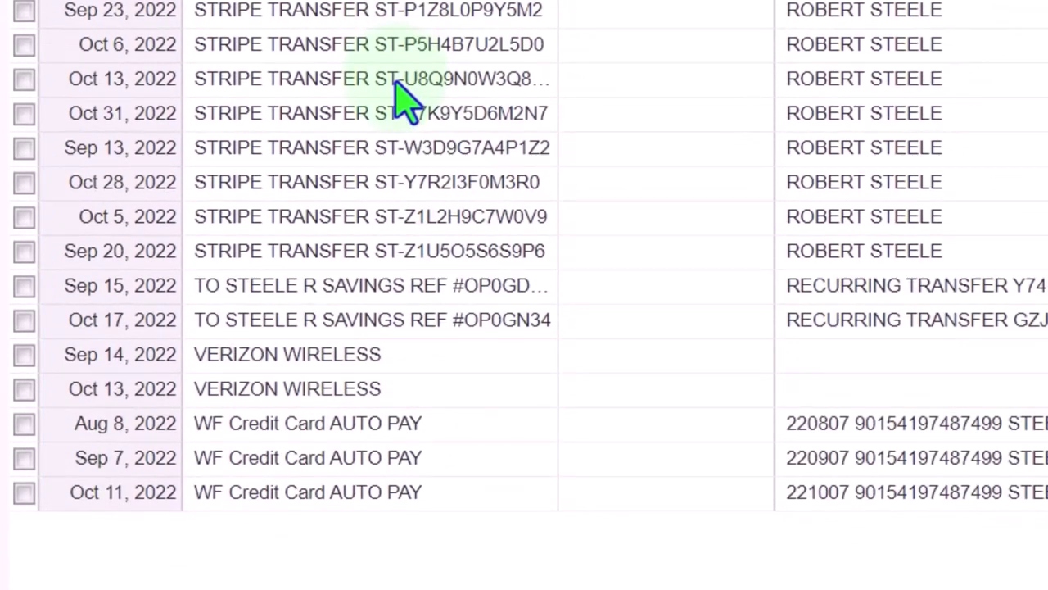
scroll(401, 102, "up", 15)
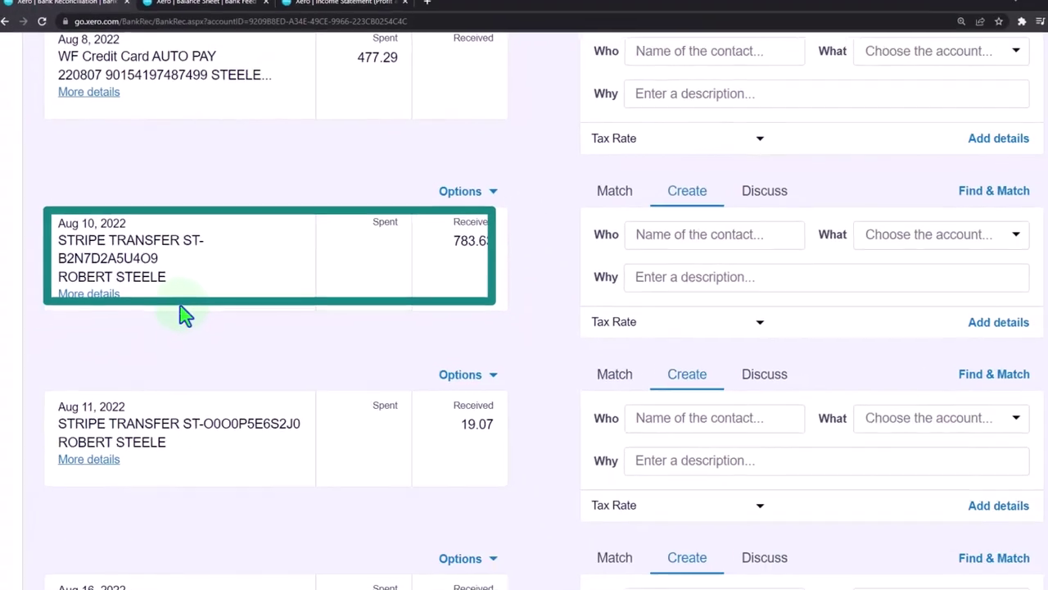
Step: Open Find & Match for the Aug 10, 2022 Stripe deposit and shorten its From contact to STRIPE TRANSFER by removing the reference code
left_click(993, 327)
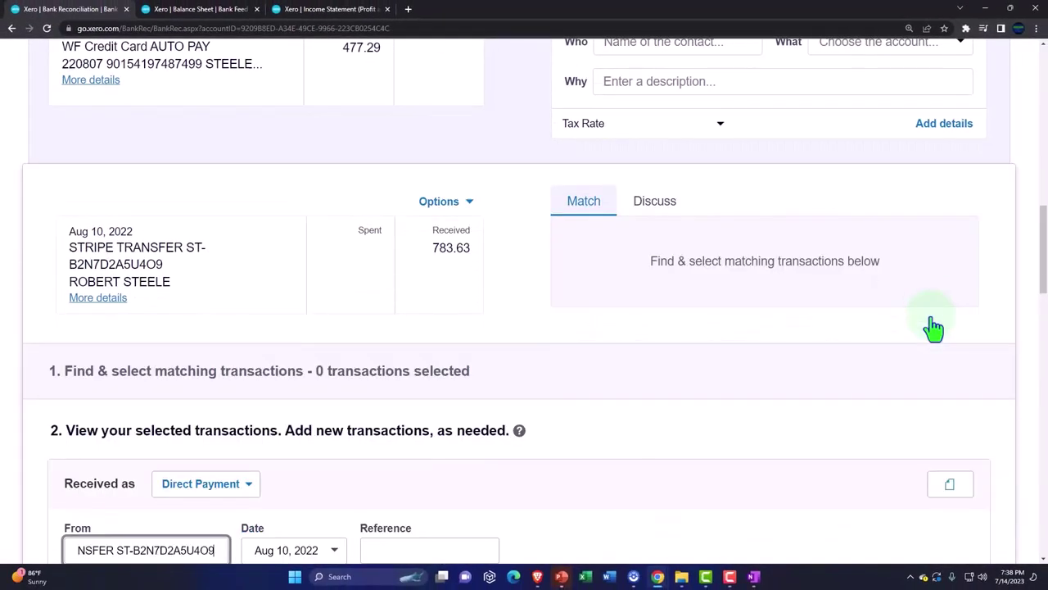
scroll(628, 350, "down", 3)
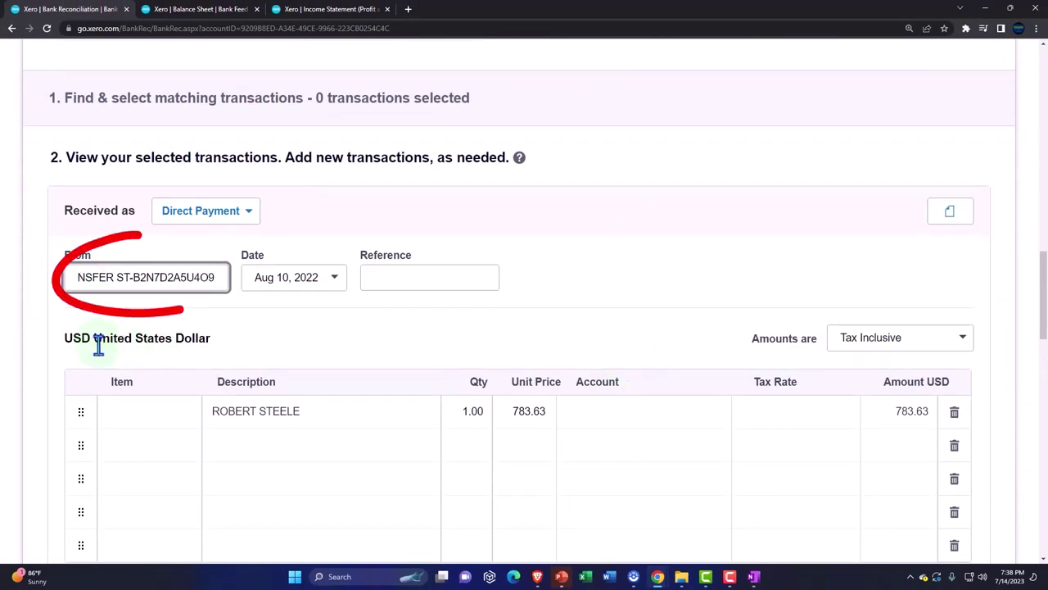
key("Left")
key("Left")
key("Left")
key("Left")
key("Left")
key("Left")
key("Left")
key("Left")
key("Left")
key("Left")
key("Left")
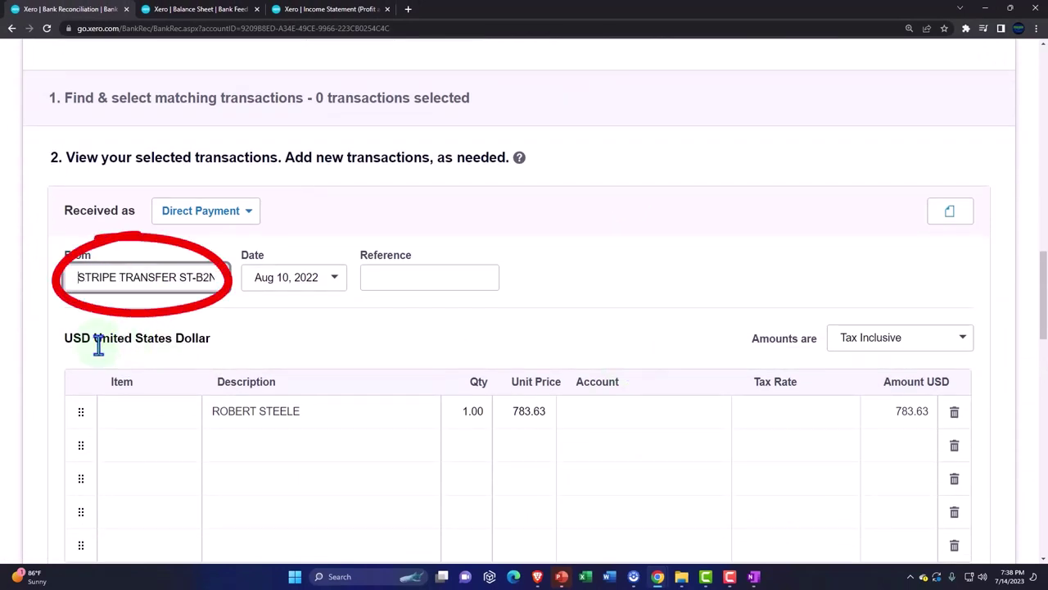
left_click_drag(177, 276, 271, 279)
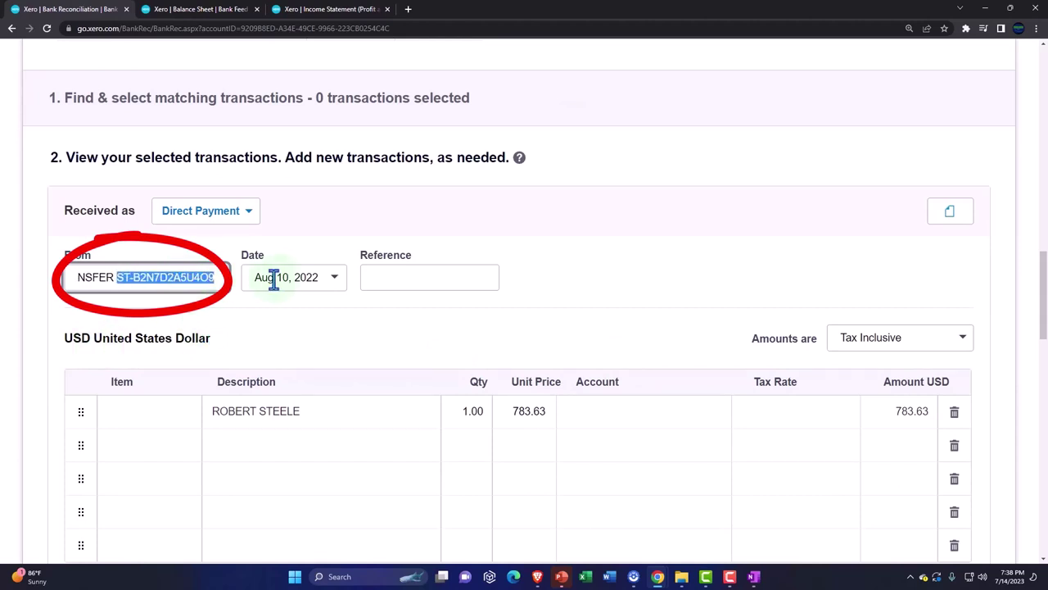
key("BackSpace")
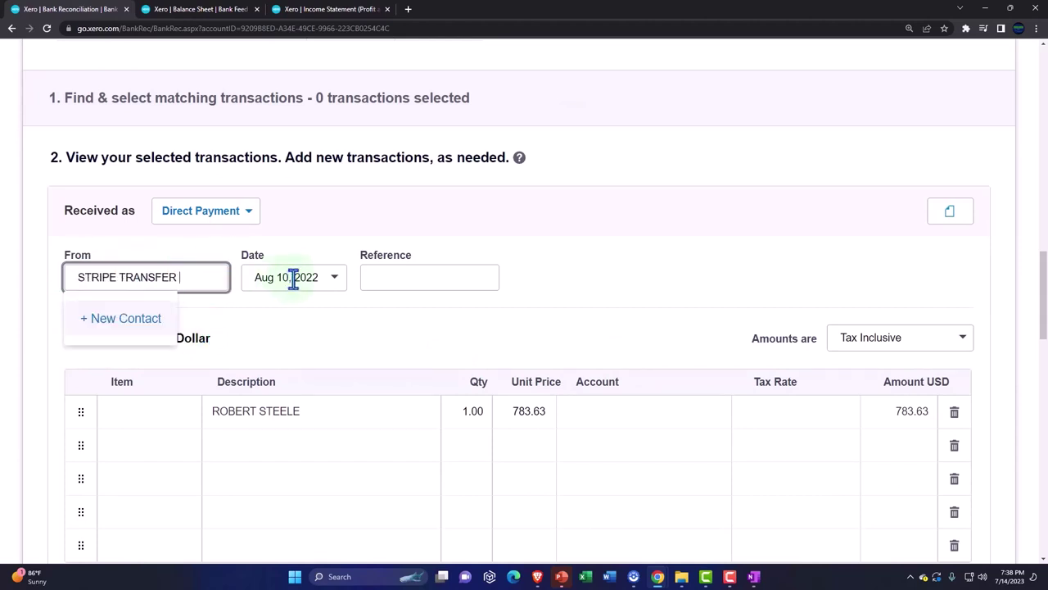
key("Tab")
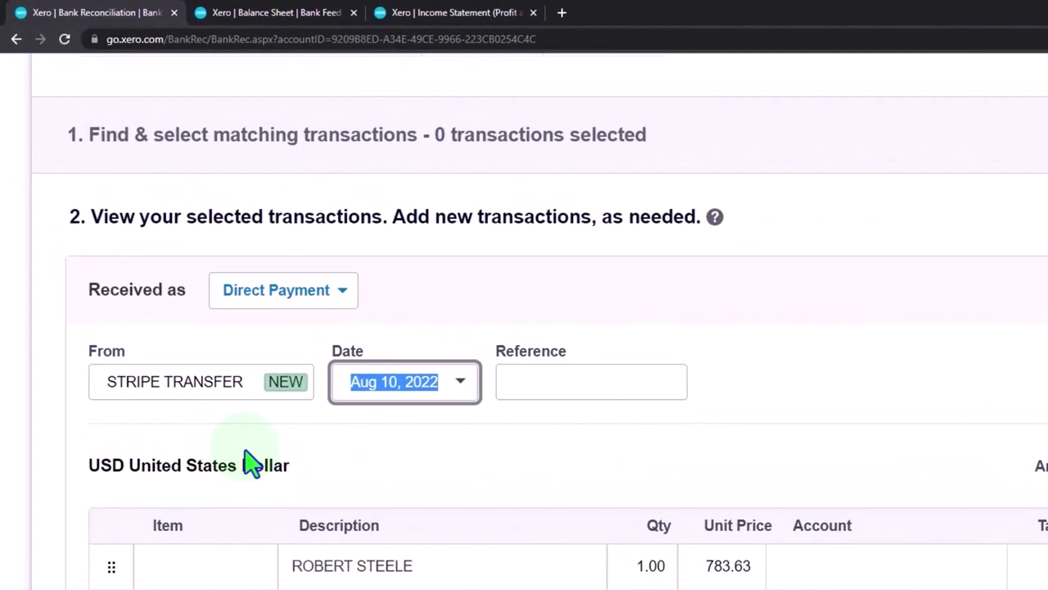
Step: Review the Stripe transaction's date, reference, item, description, quantity and unit price fields, ending at the line's account
key("Tab")
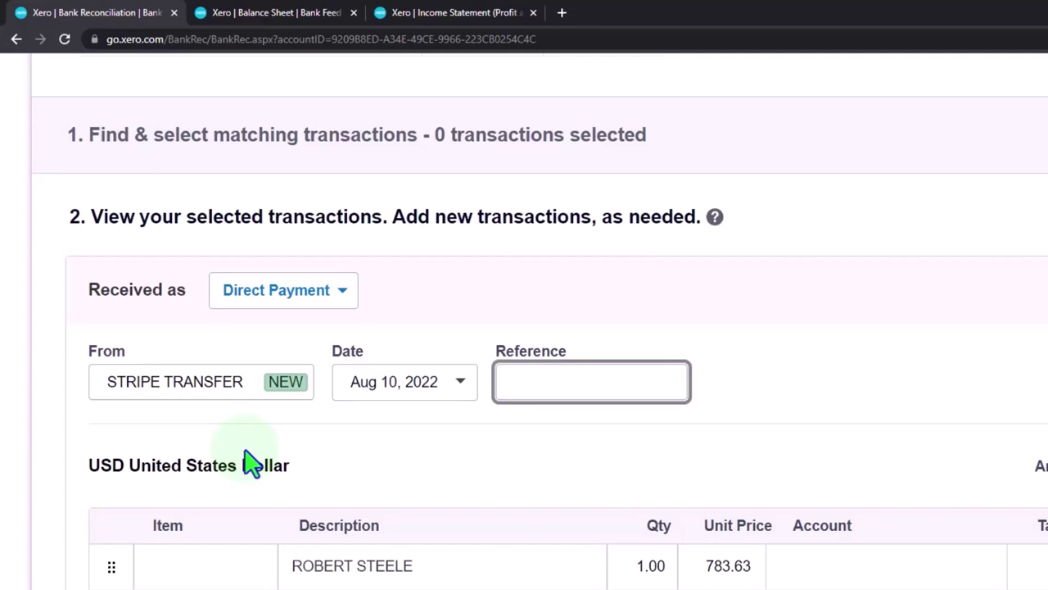
left_click(250, 464)
scroll(250, 464, "down", 5)
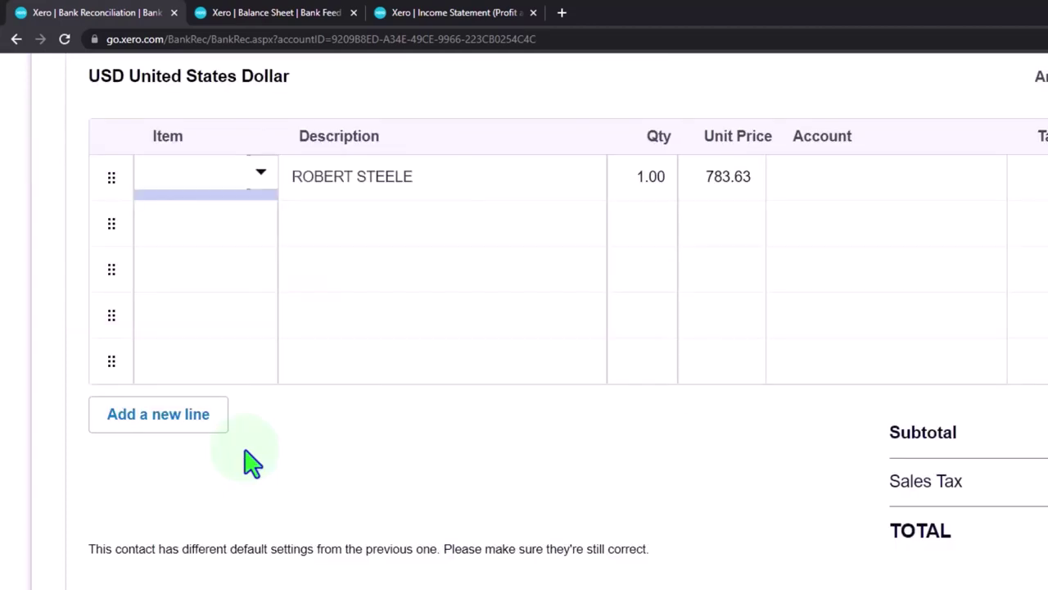
scroll(250, 465, "up", 2)
key("Tab")
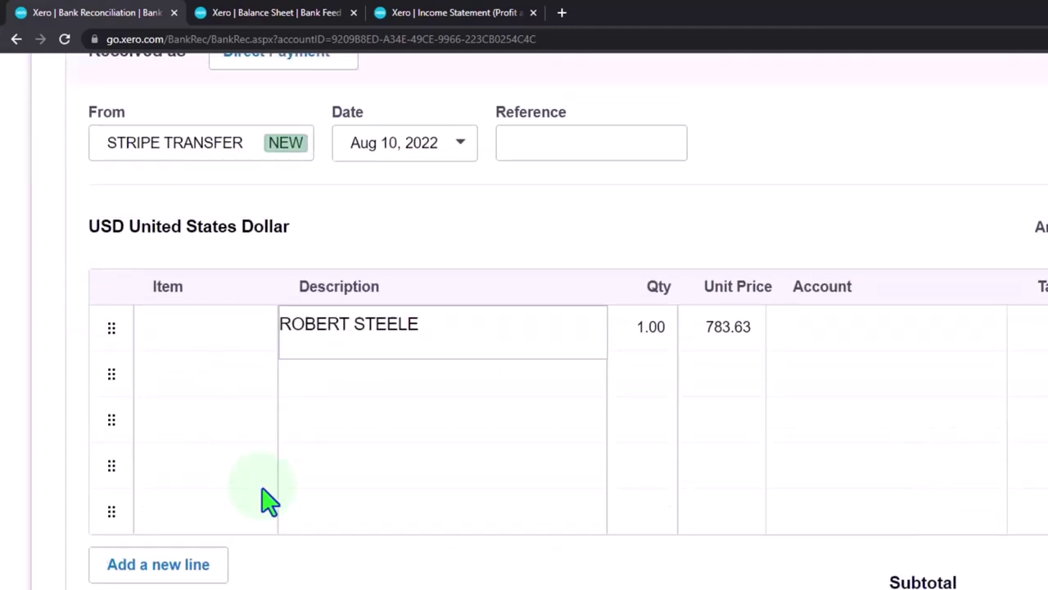
key("Tab")
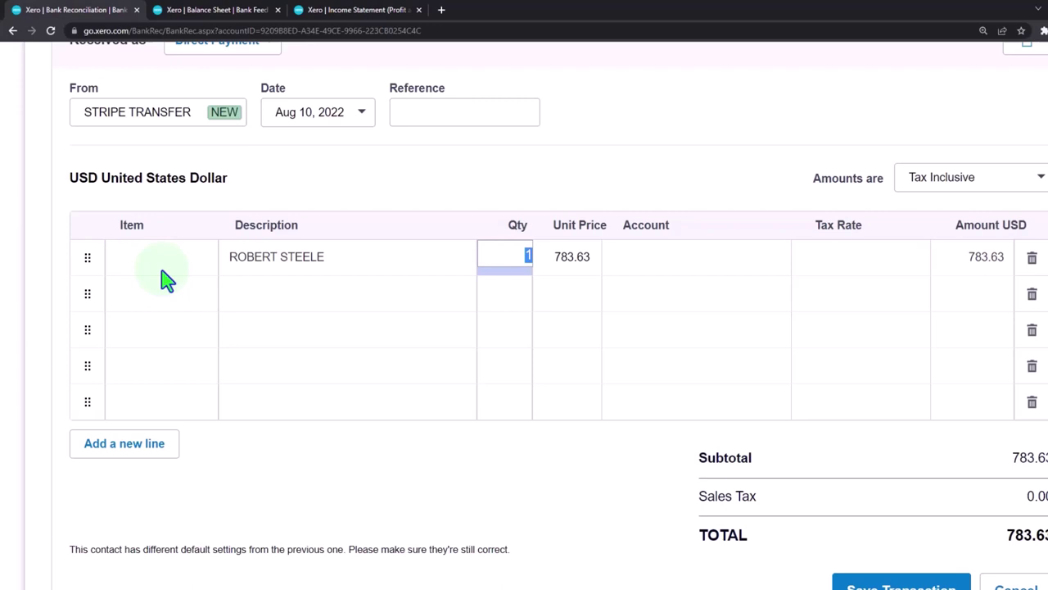
key("Tab")
key("Tab")
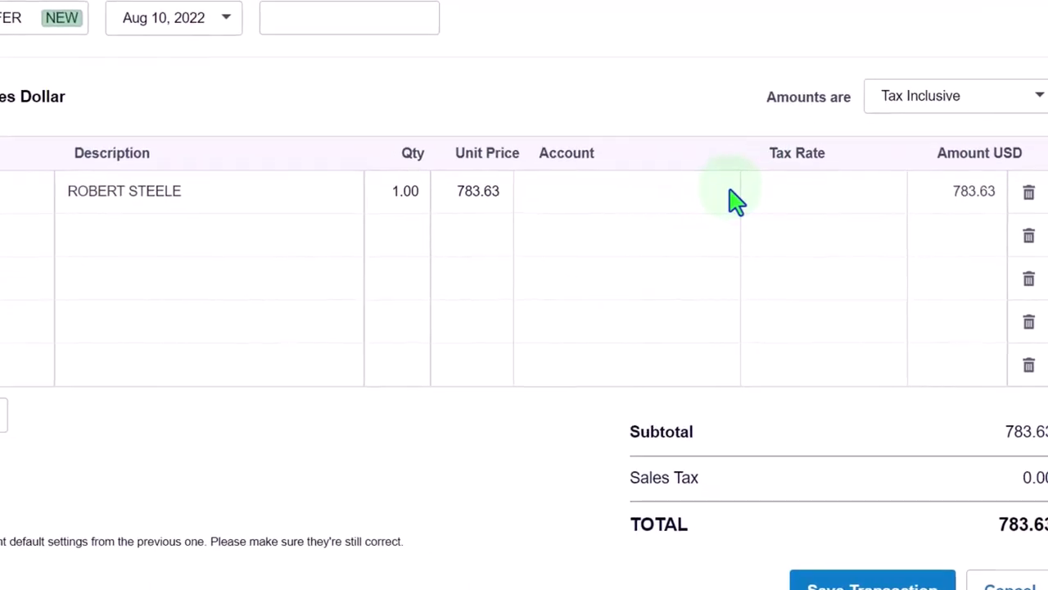
left_click(725, 193)
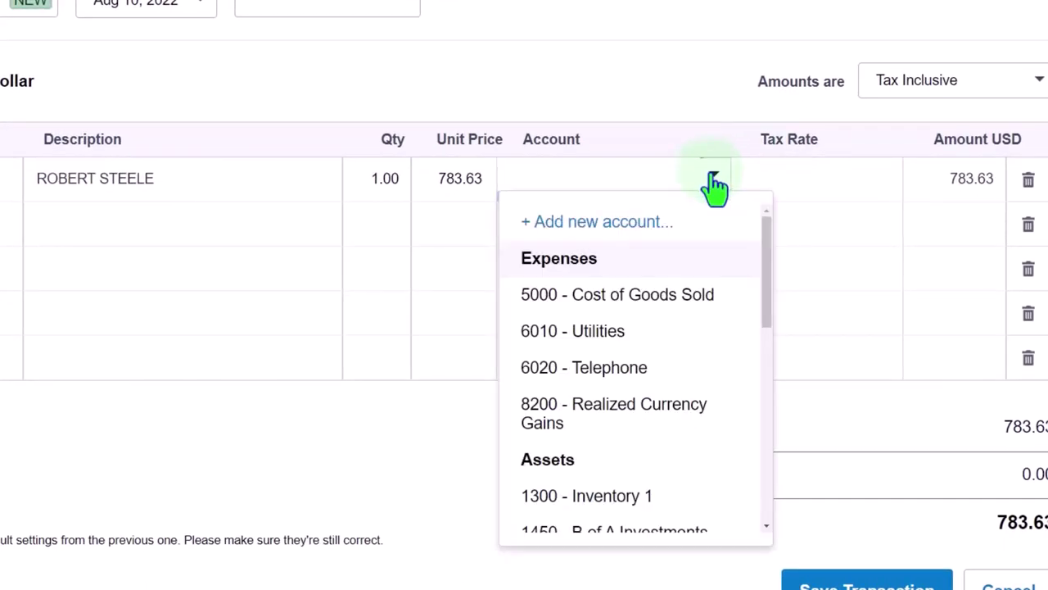
scroll(692, 290, "down", 5)
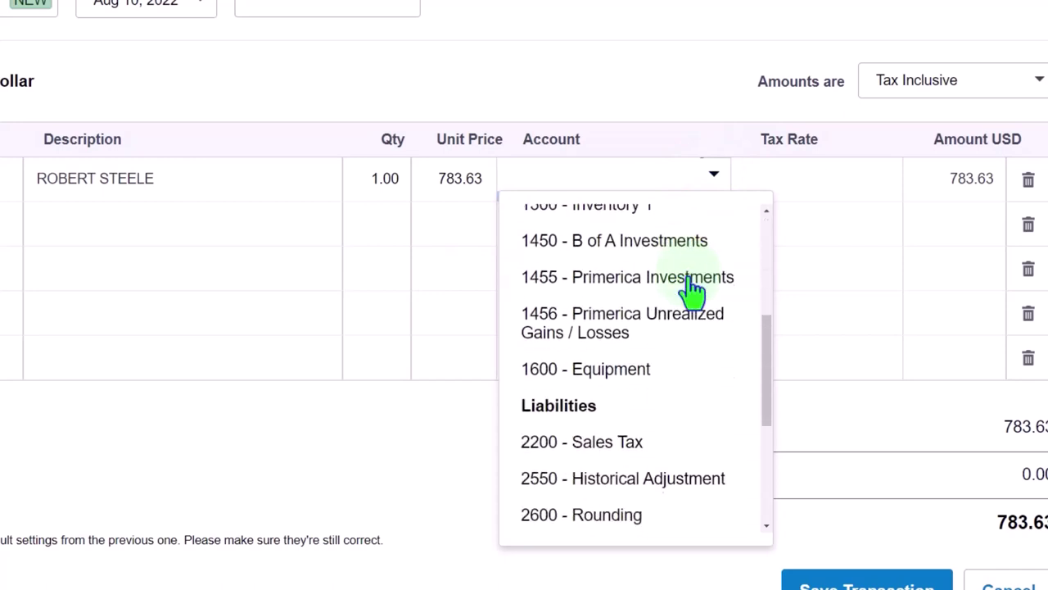
scroll(693, 290, "down", 3)
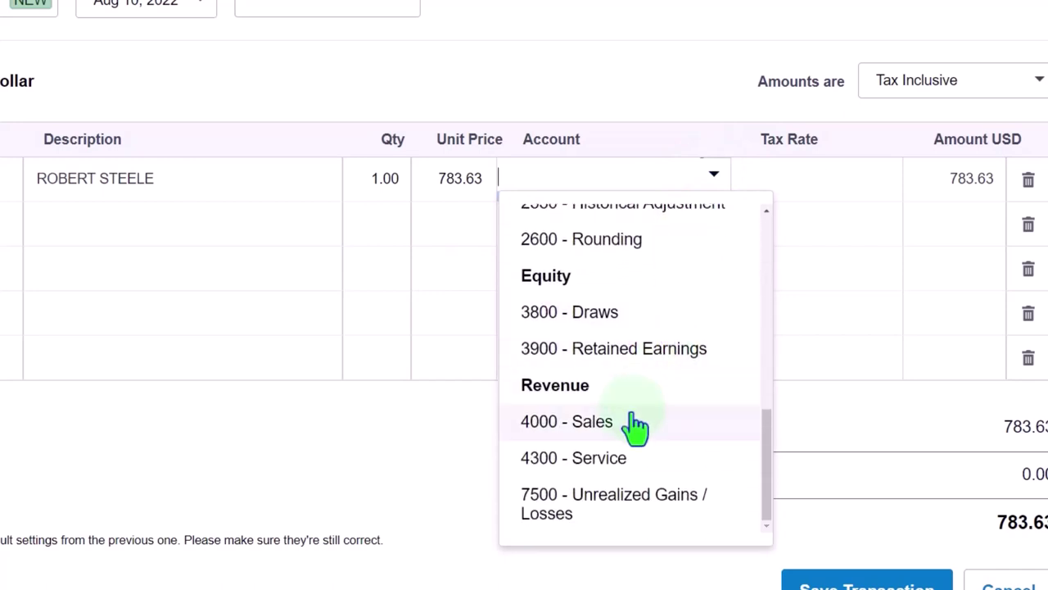
scroll(634, 426, "up", 8)
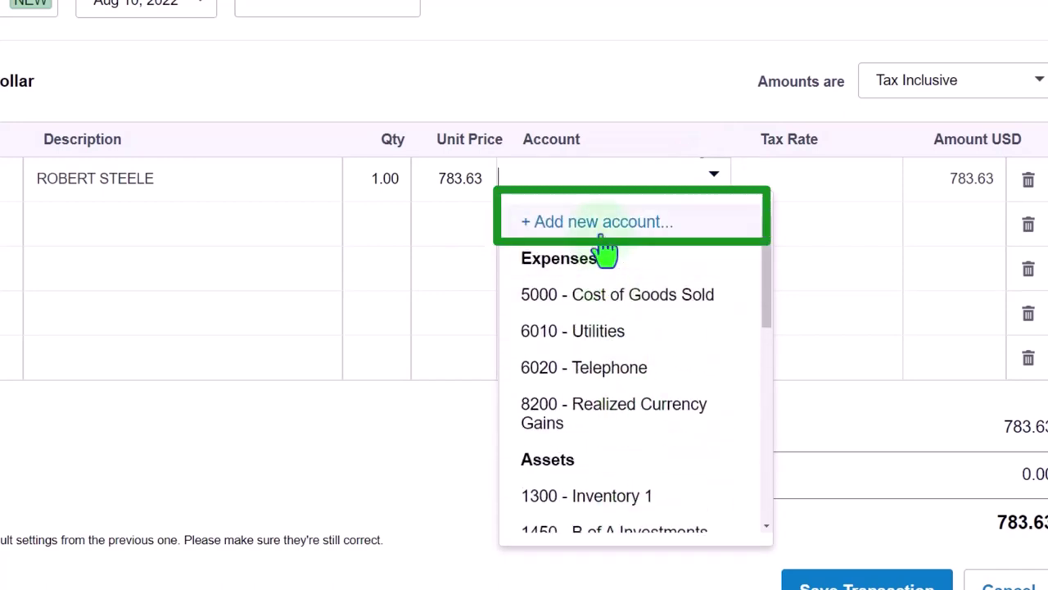
left_click(598, 235)
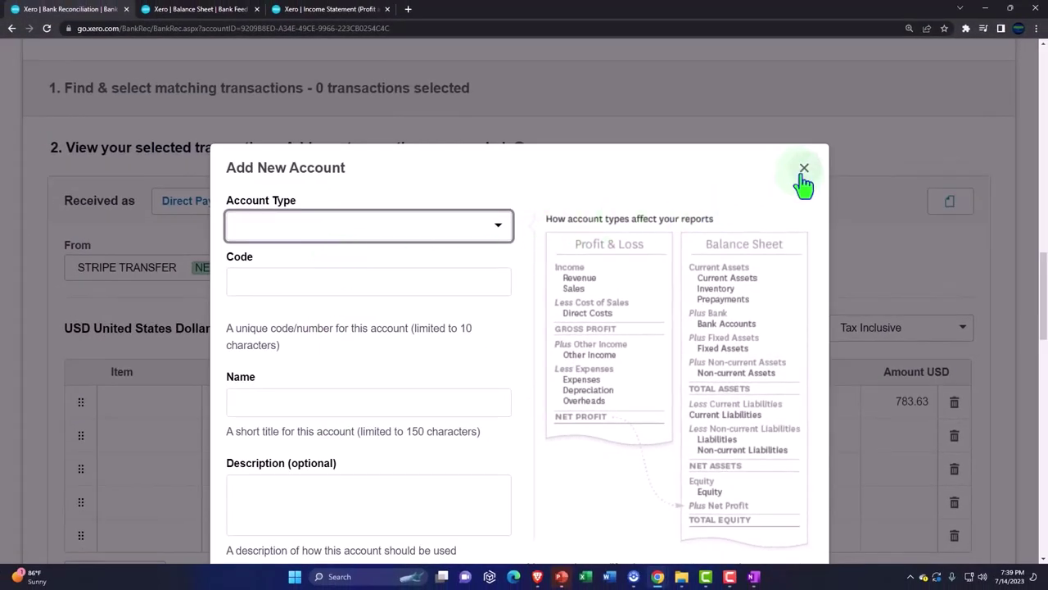
left_click(804, 170)
Step: Review the account choices for the Stripe deposit line, start adding a new account, and give it code 4350
scroll(704, 327, "down", 2)
left_click(717, 292)
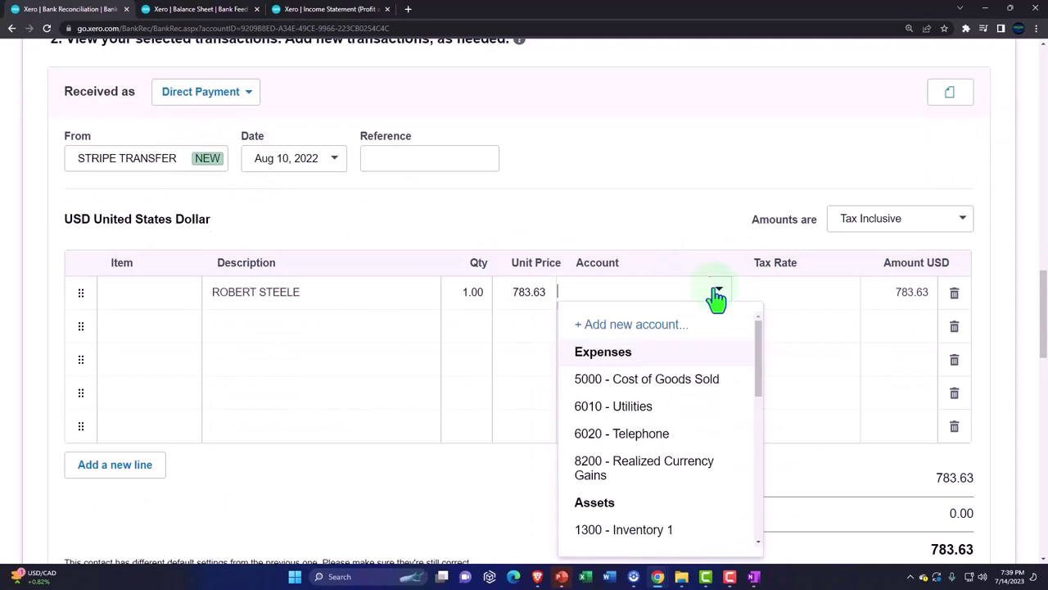
scroll(690, 407, "down", 5)
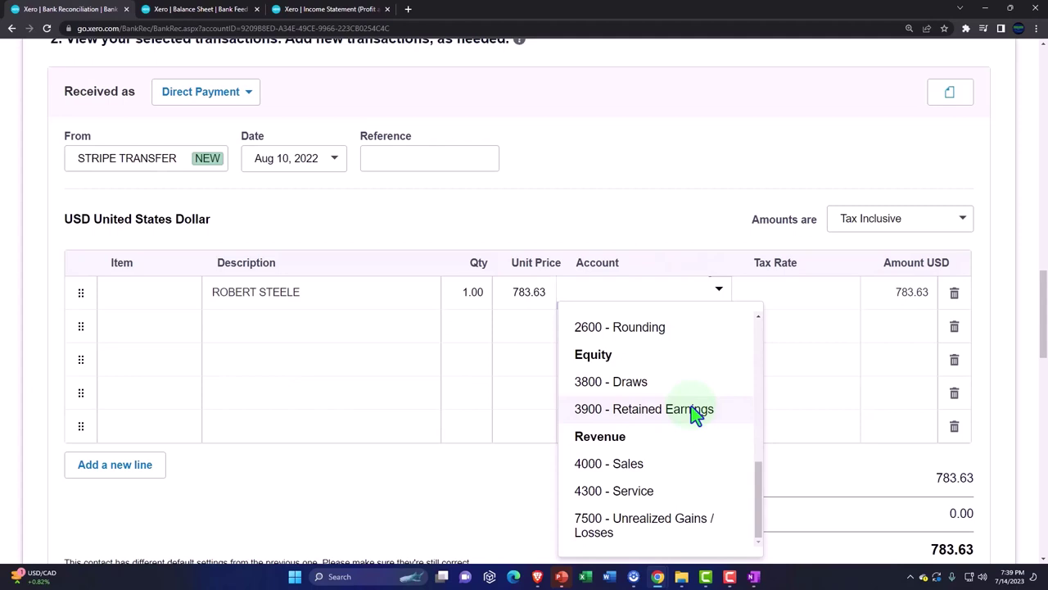
scroll(704, 385, "up", 6)
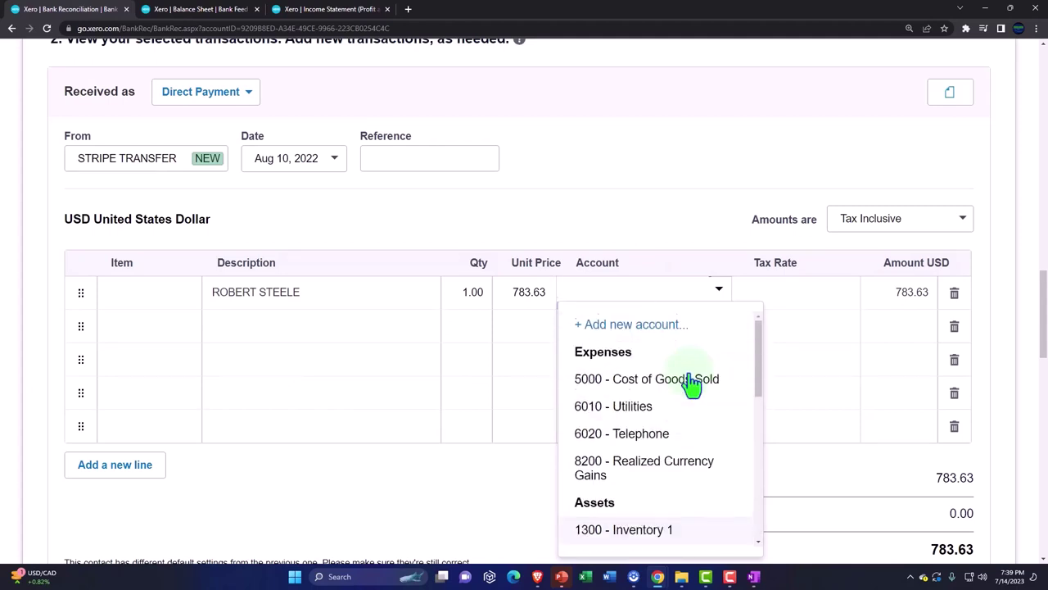
left_click(637, 326)
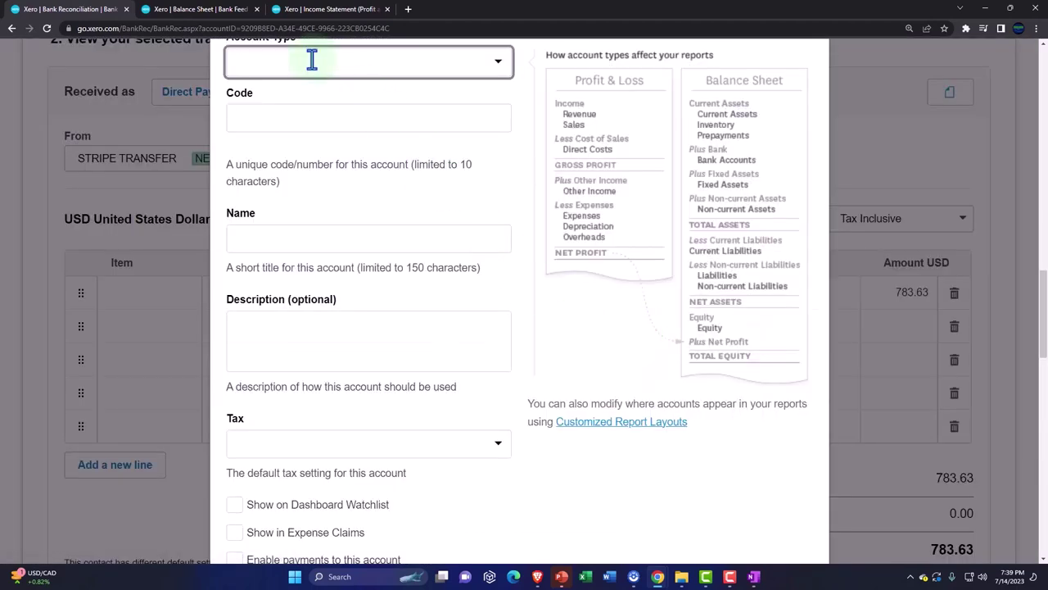
scroll(304, 114, "up", 1)
type("4")
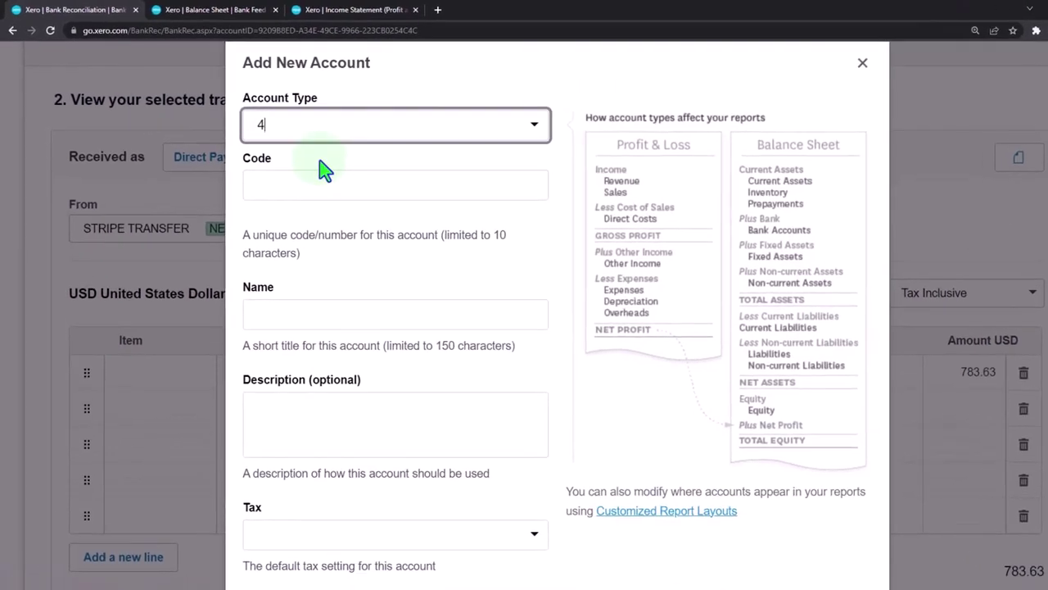
left_click(287, 164)
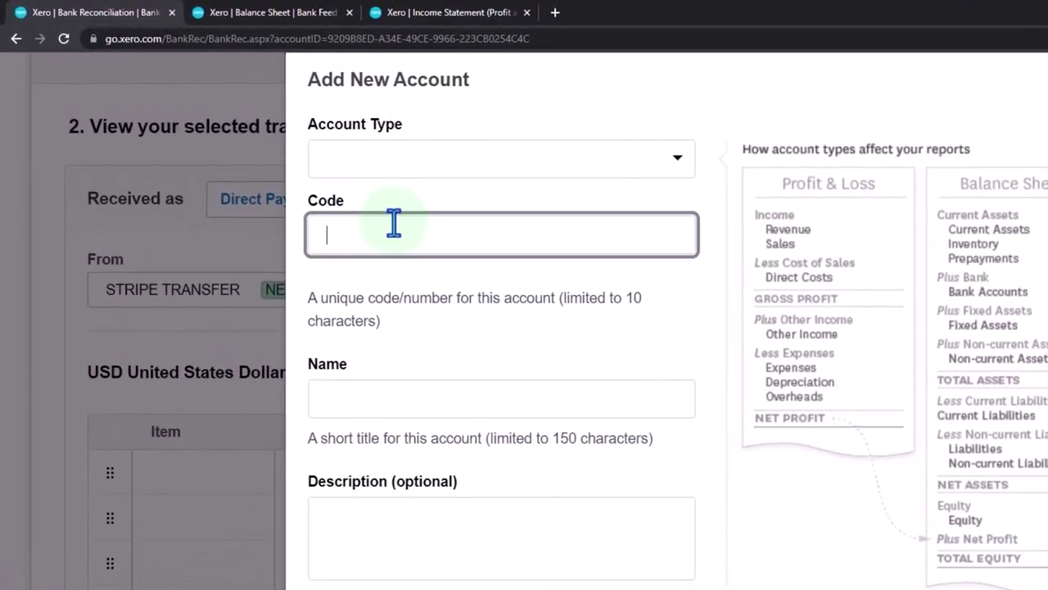
type("4350")
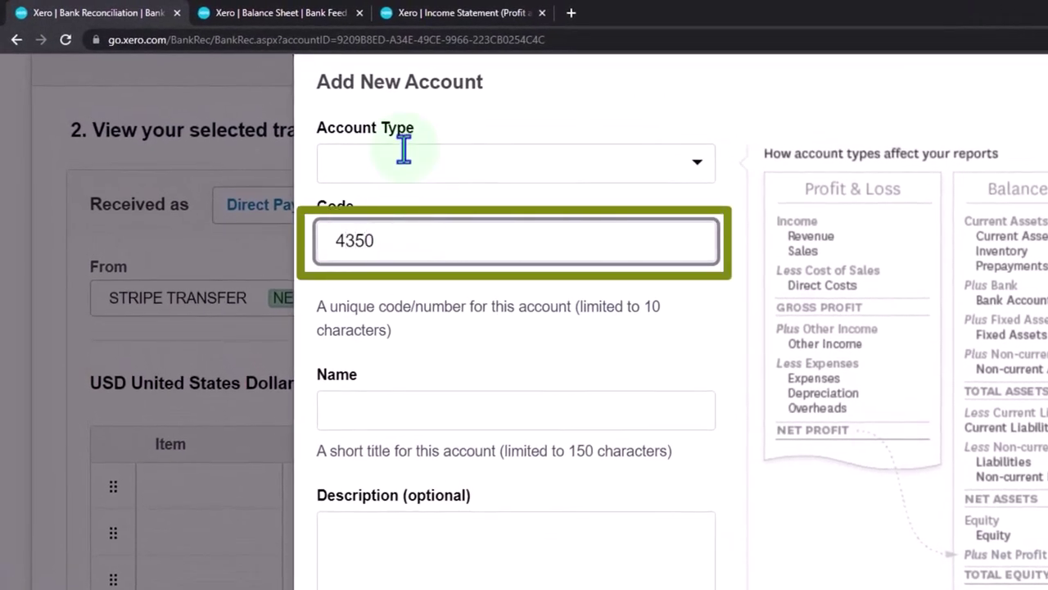
Step: Set the new account's type to Revenue
left_click(404, 155)
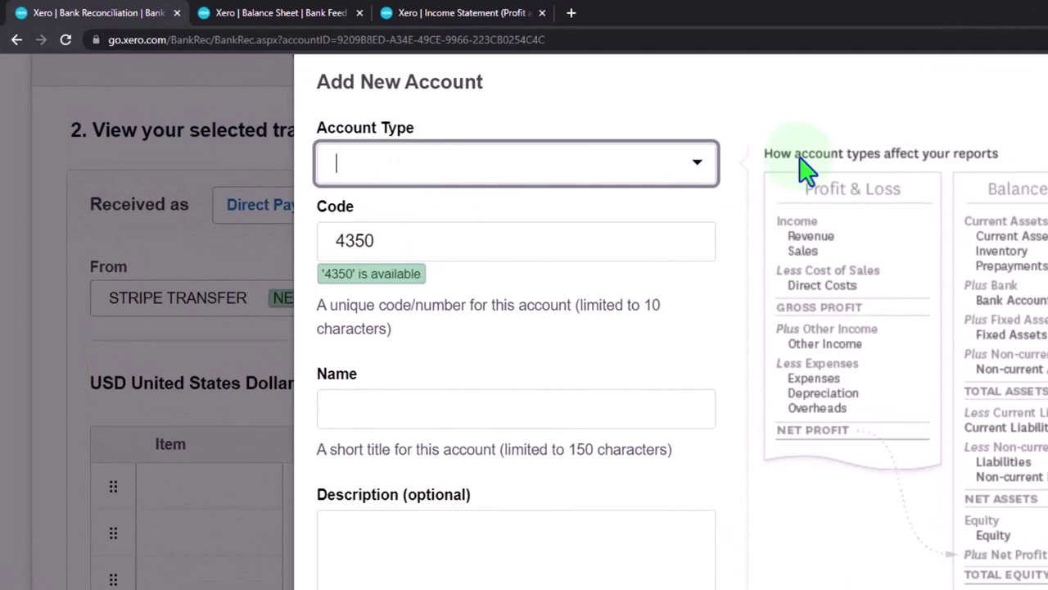
left_click(698, 163)
scroll(561, 294, "down", 8)
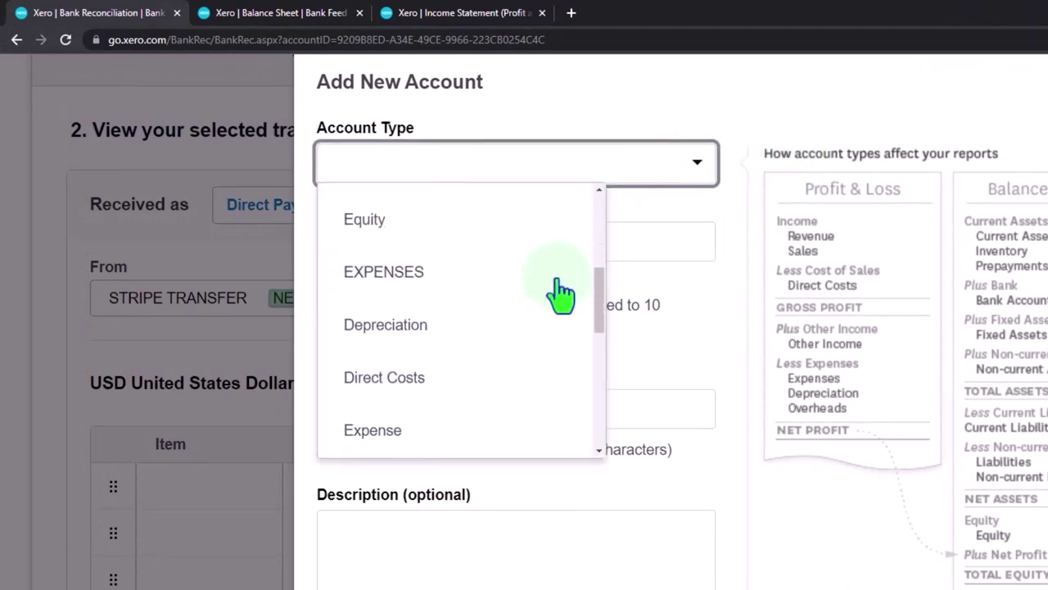
scroll(561, 293, "down", 3)
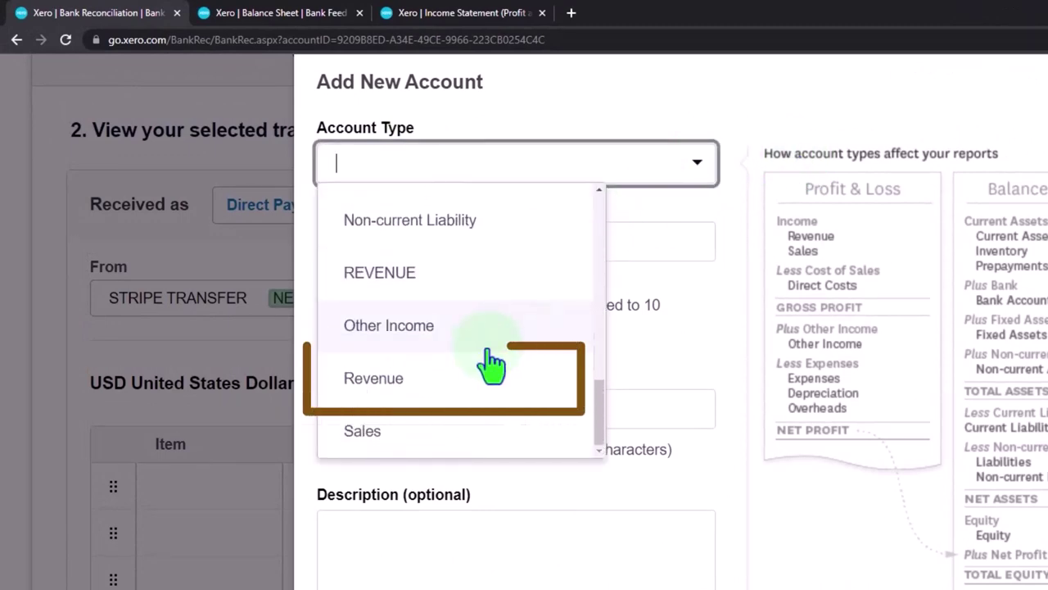
left_click(432, 385)
Step: Name the new account Website Sales and save it, assigning it to the Stripe deposit line
left_click(392, 422)
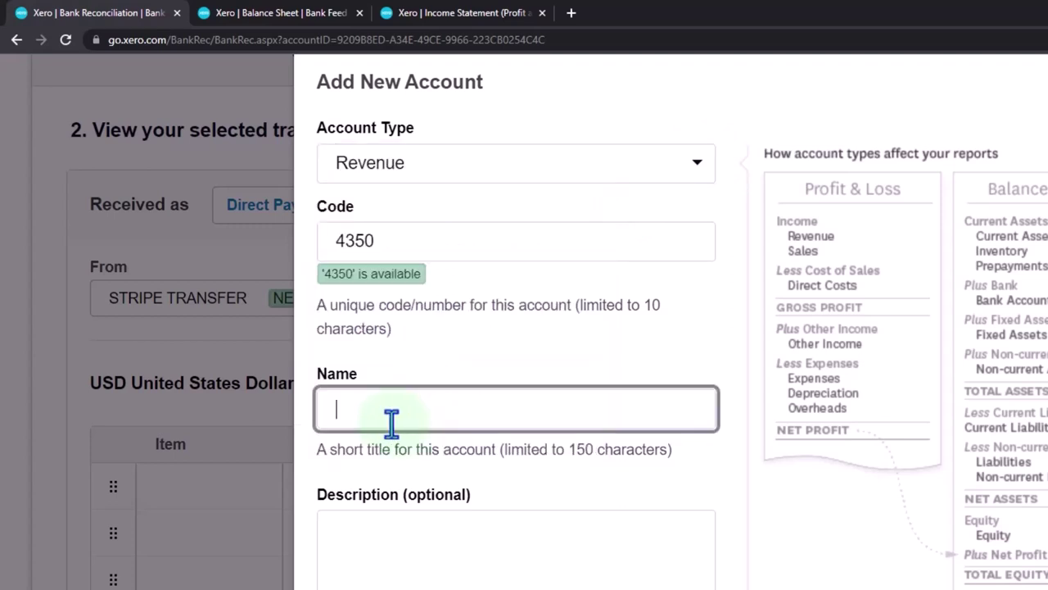
type("Websi")
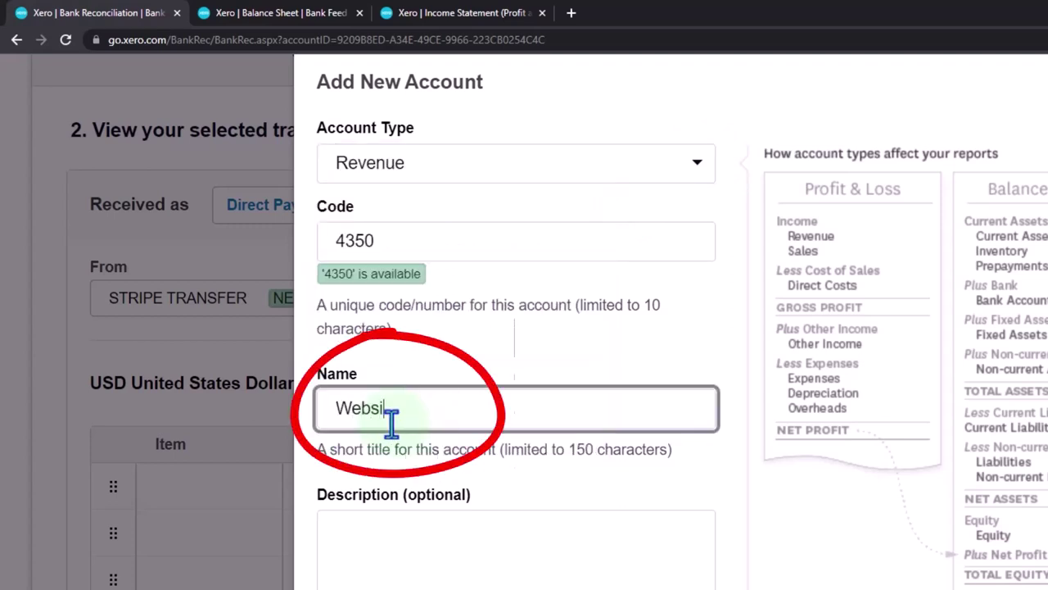
type("te Sales")
key("Tab")
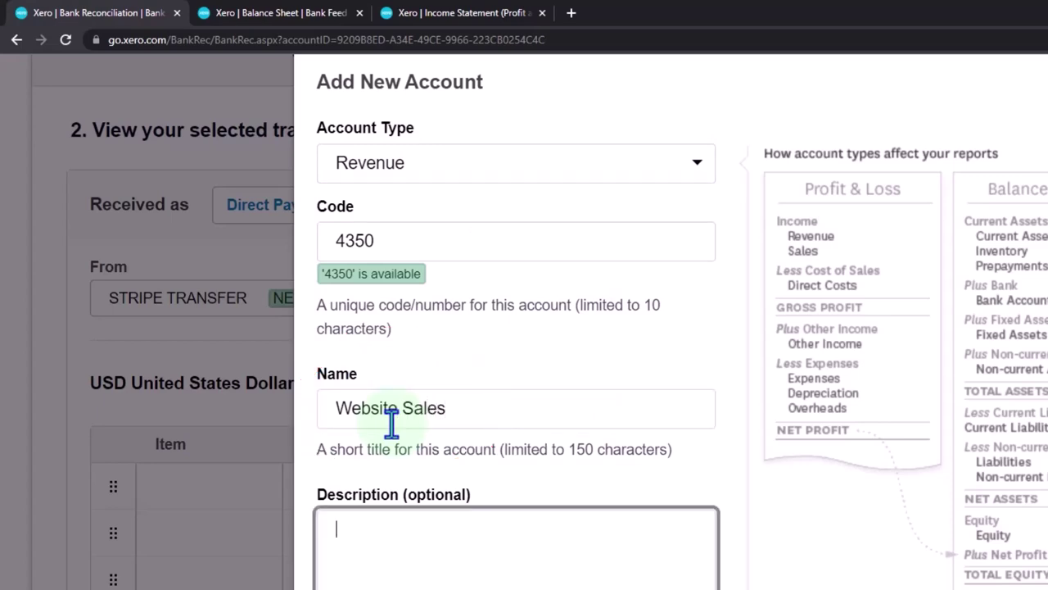
scroll(392, 421, "down", 4)
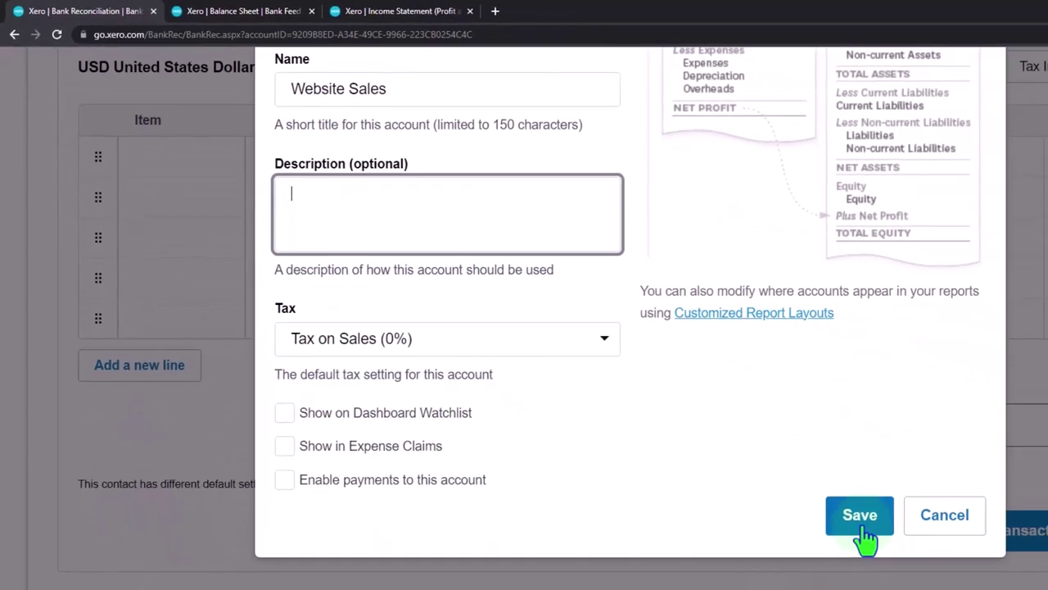
left_click(963, 576)
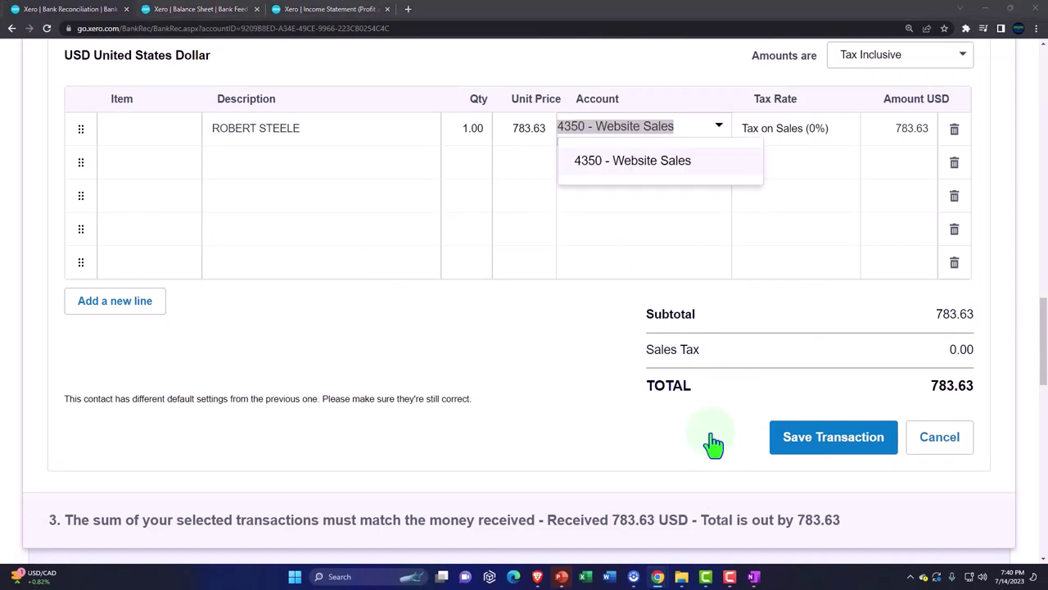
left_click(442, 347)
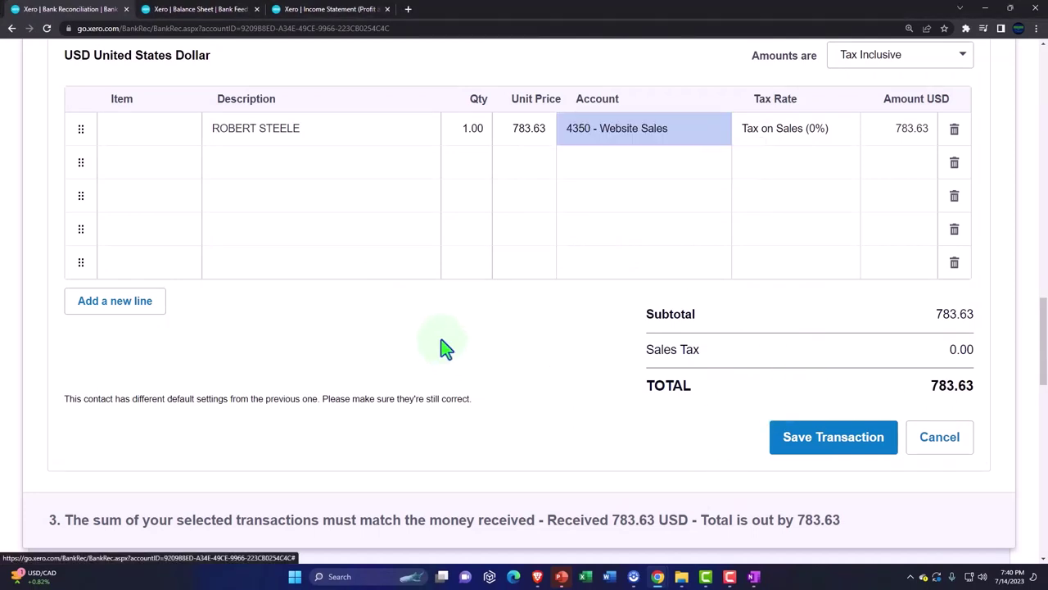
Step: Start creating a bank rule from the Aug 10, 2022 Stripe statement line
scroll(744, 448, "up", 6)
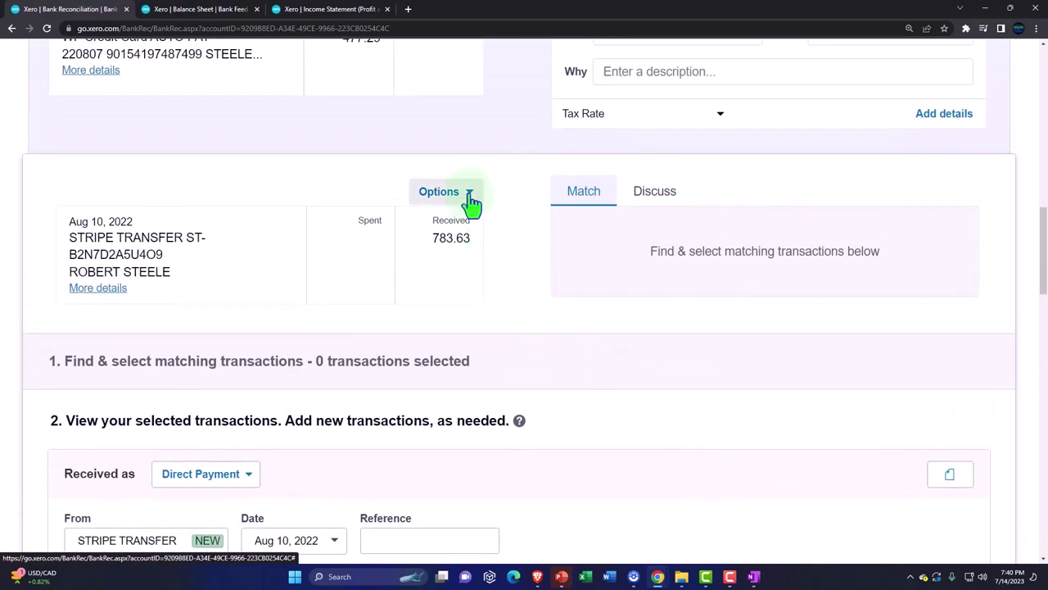
left_click(471, 196)
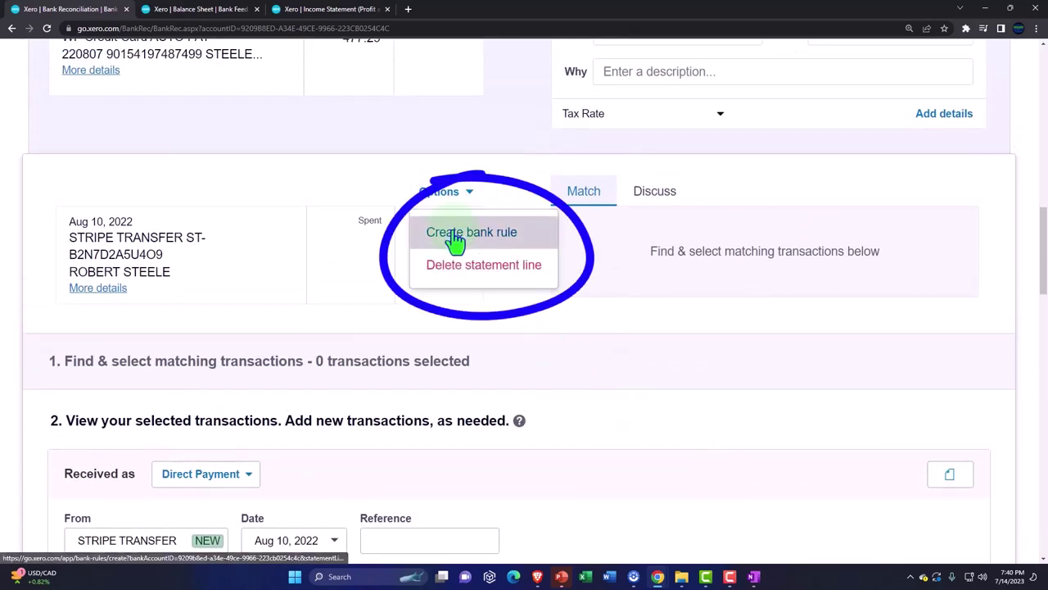
left_click(456, 234)
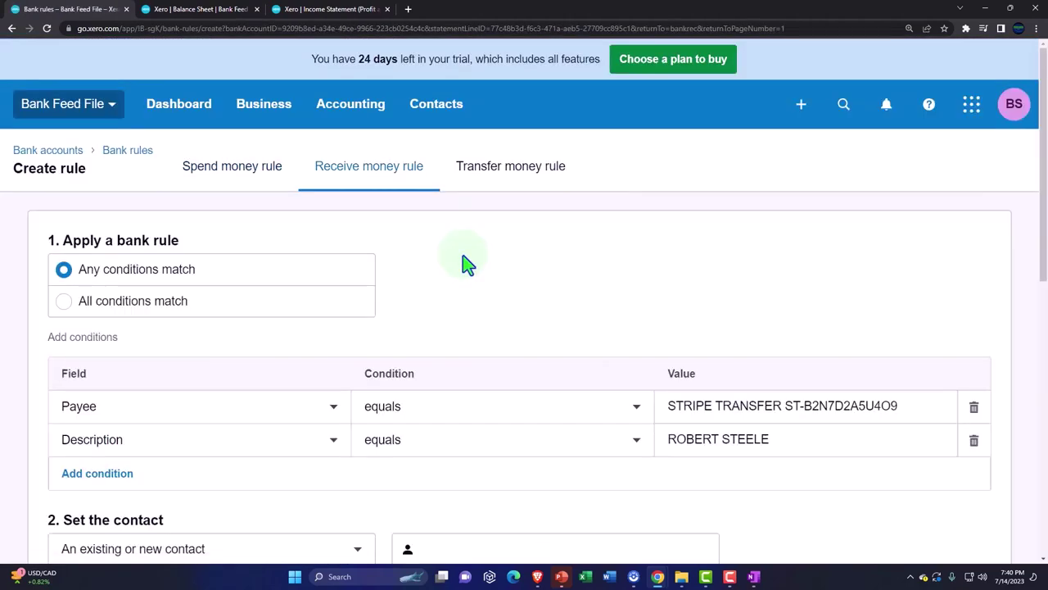
Step: Change the rule's payee condition to match when any text field contains the value
scroll(462, 255, "down", 1)
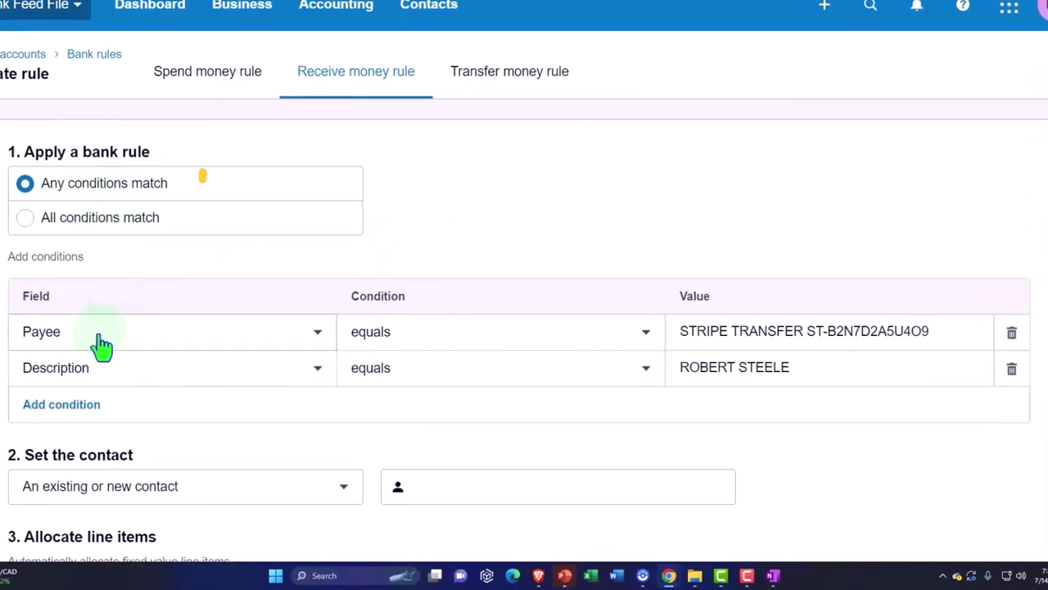
left_click(320, 336)
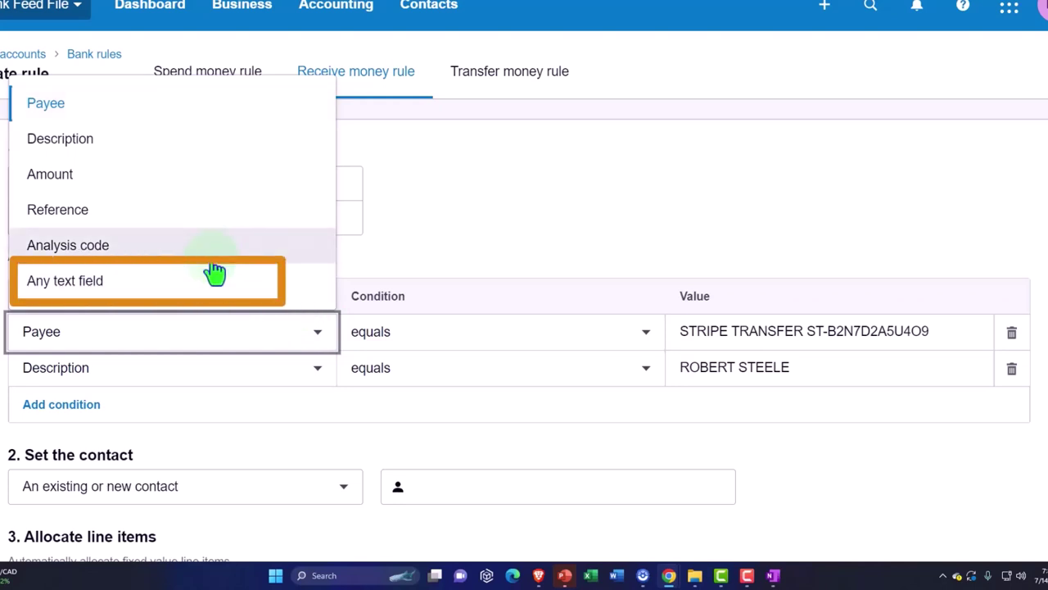
left_click(212, 285)
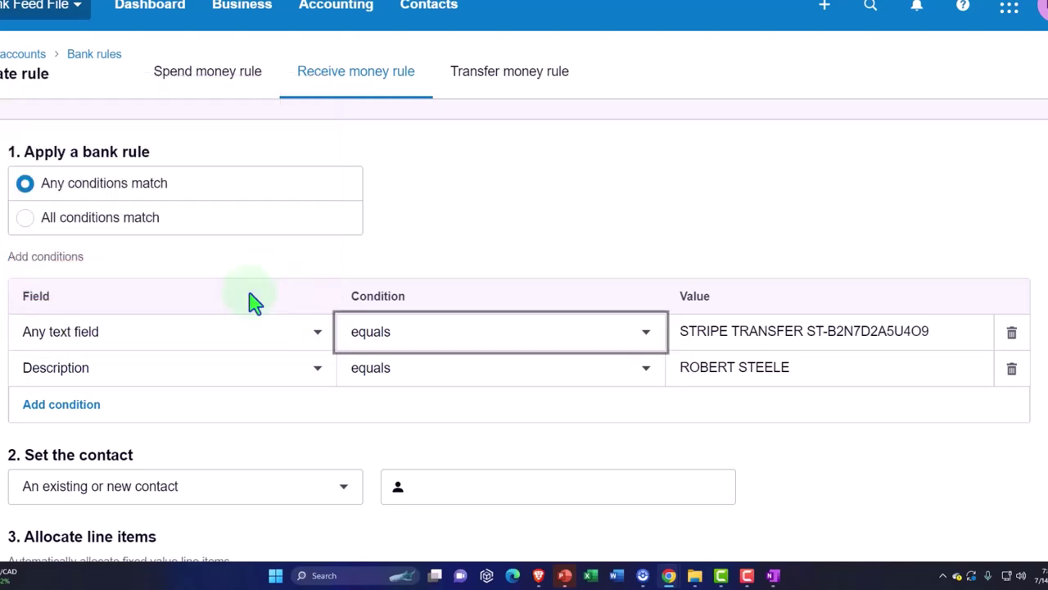
left_click(647, 346)
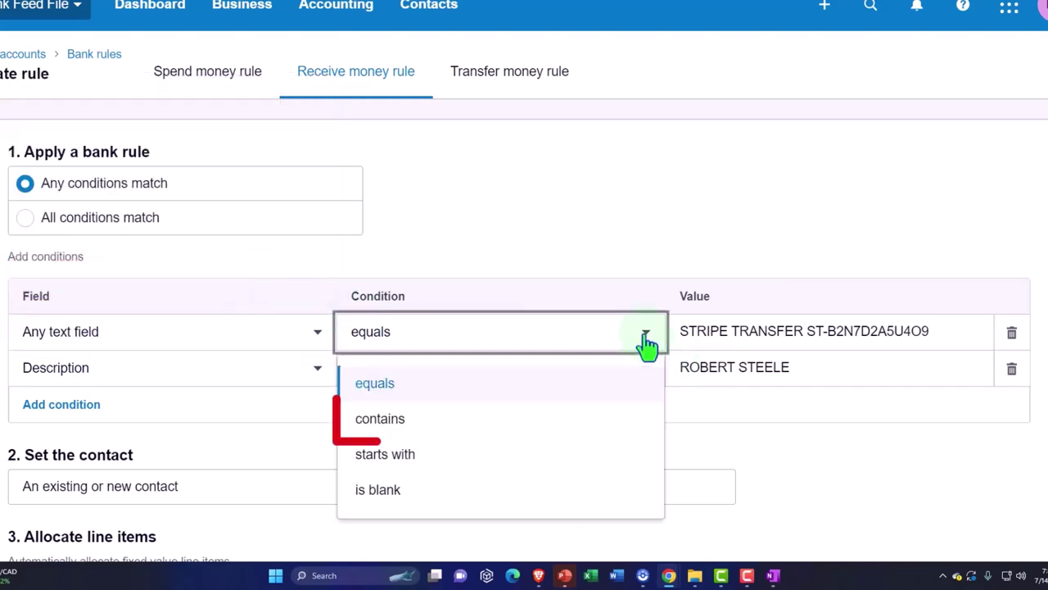
left_click(623, 419)
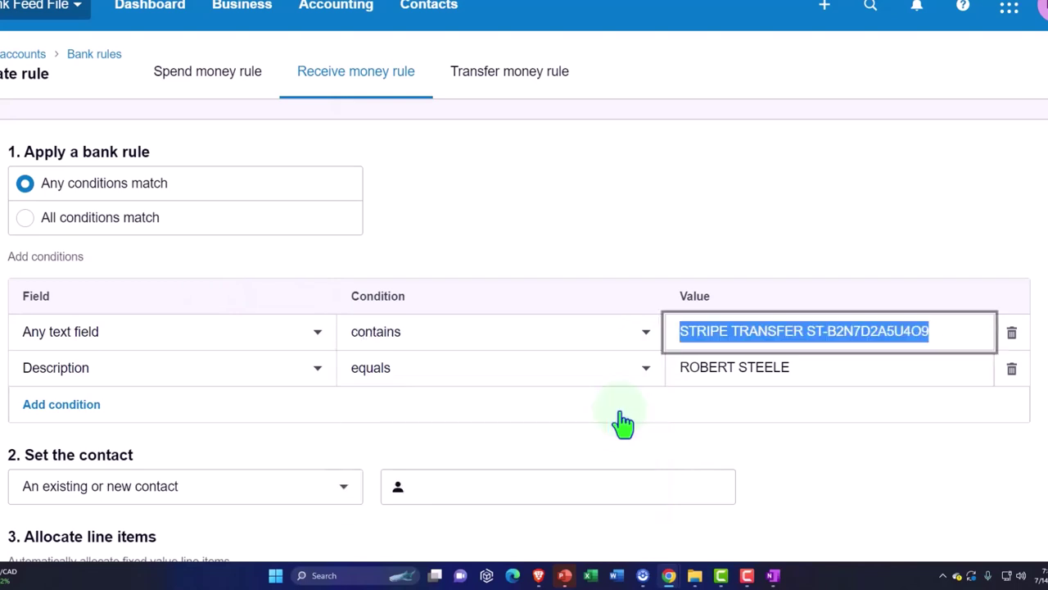
Step: Shorten the first condition's value to STRIPE TRANSFER and delete the Description condition
left_click(947, 338)
key("BackSpace")
key("BackSpace")
key("BackSpace")
key("BackSpace")
key("BackSpace")
key("BackSpace")
key("BackSpace")
key("BackSpace")
key("BackSpace")
key("BackSpace")
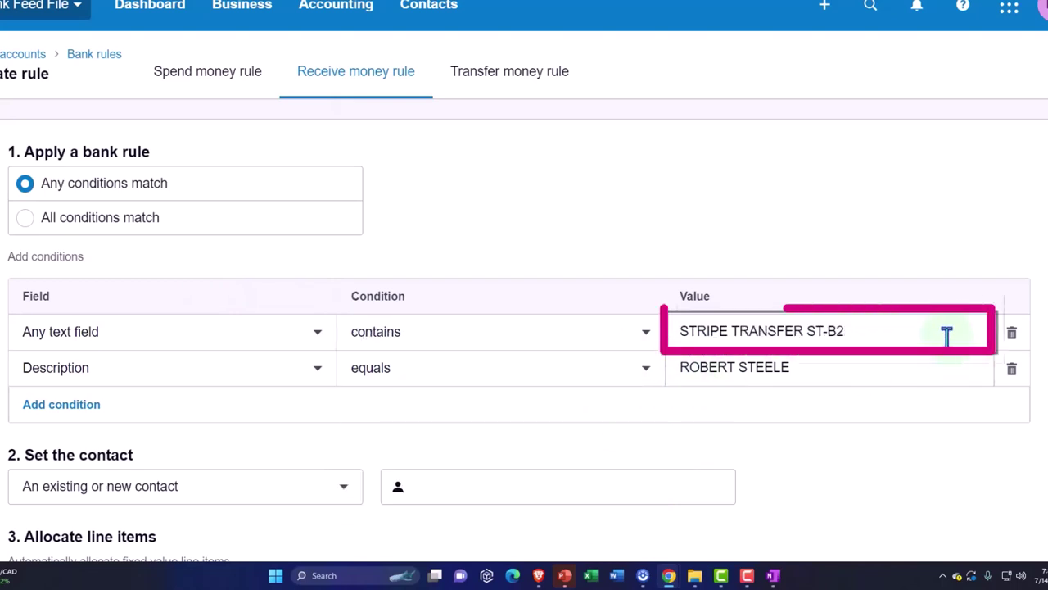
key("BackSpace")
key("BackSpace")
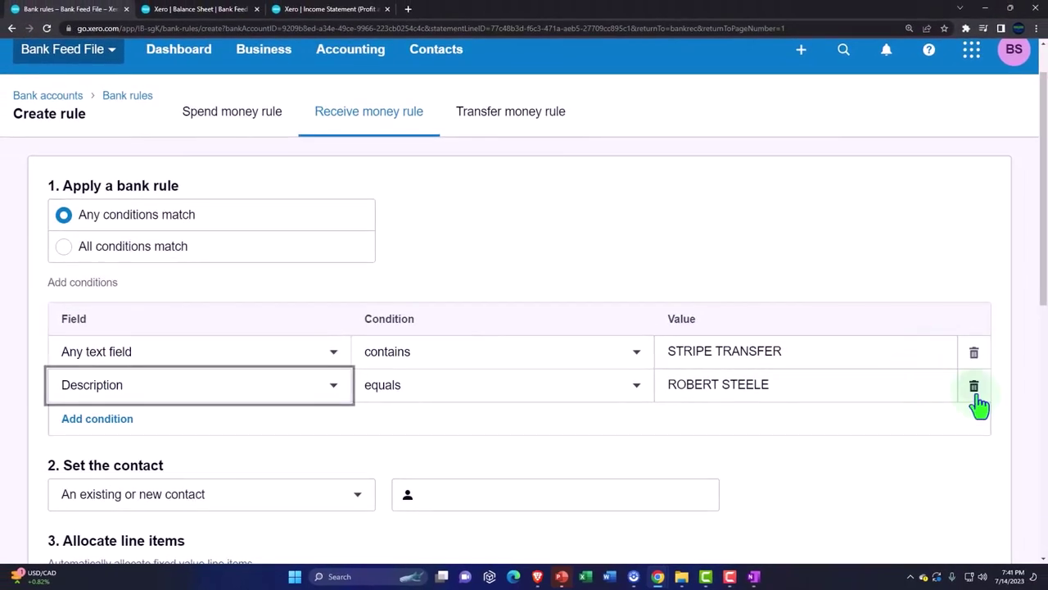
left_click(974, 390)
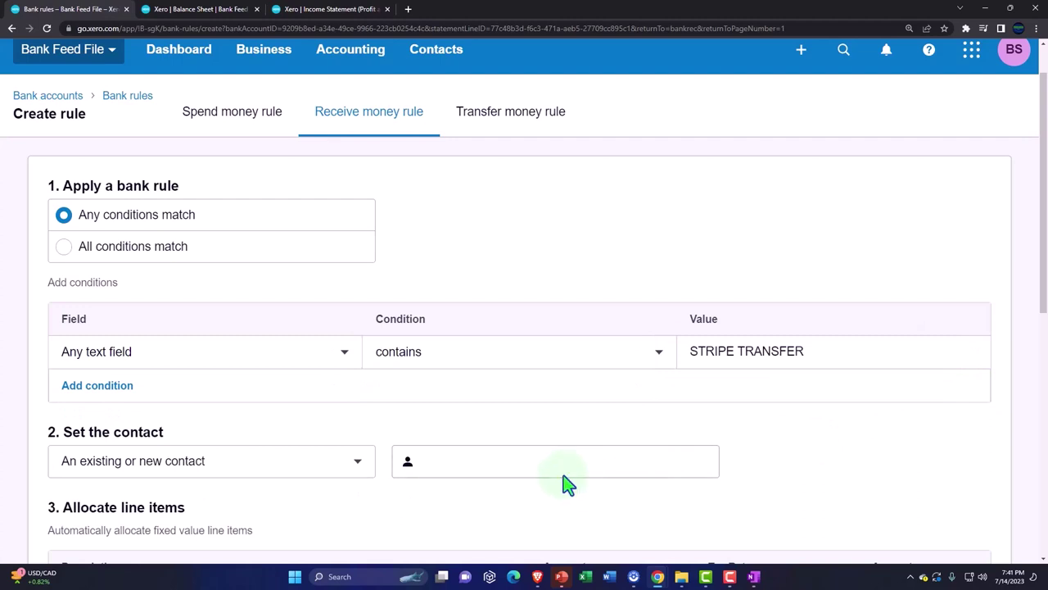
scroll(260, 401, "down", 1)
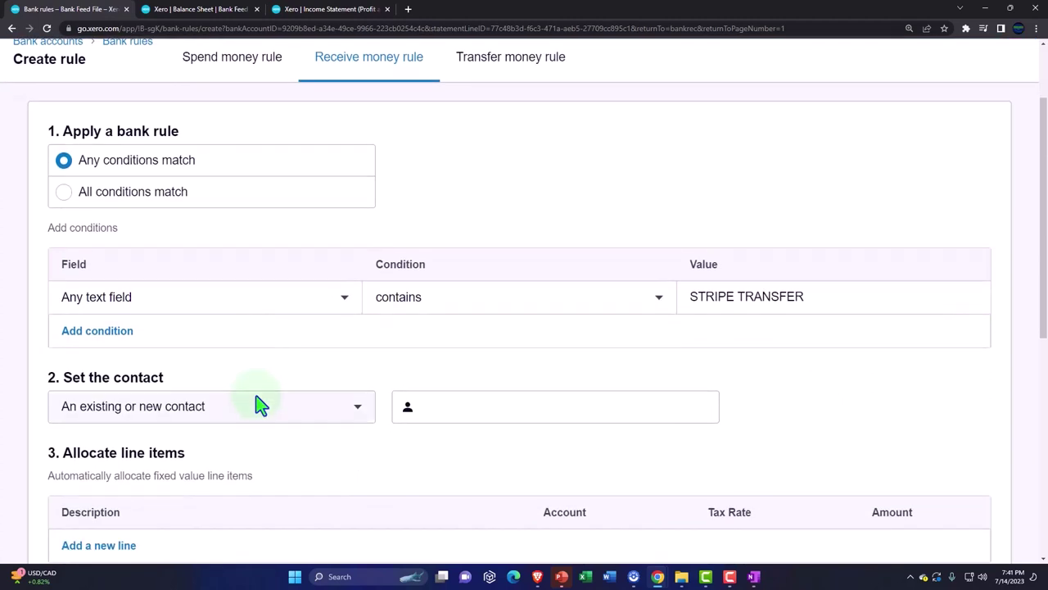
left_click(465, 412)
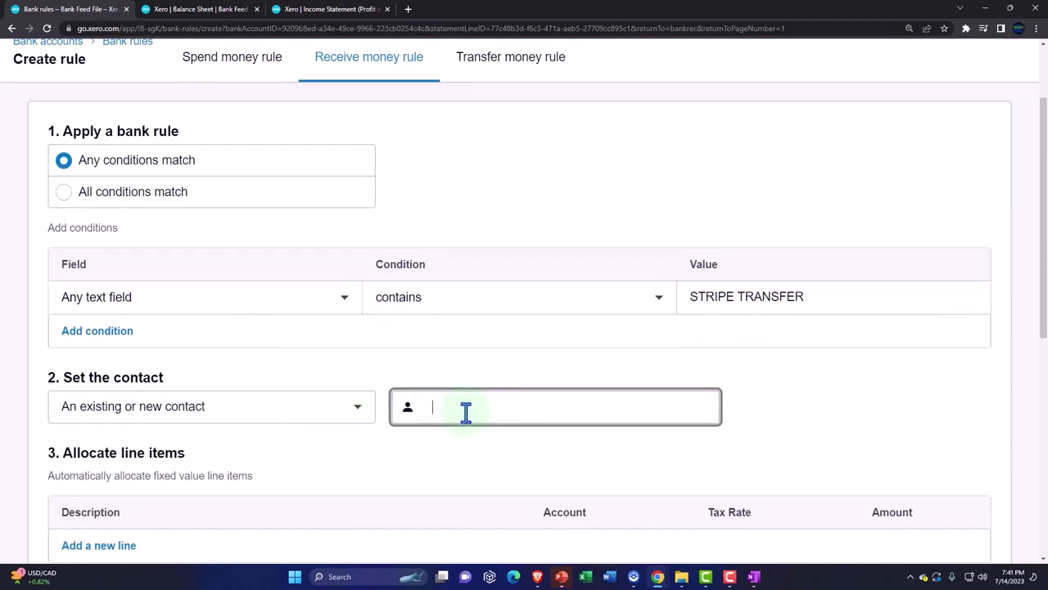
type("SD")
key("BackSpace")
key("BackSpace")
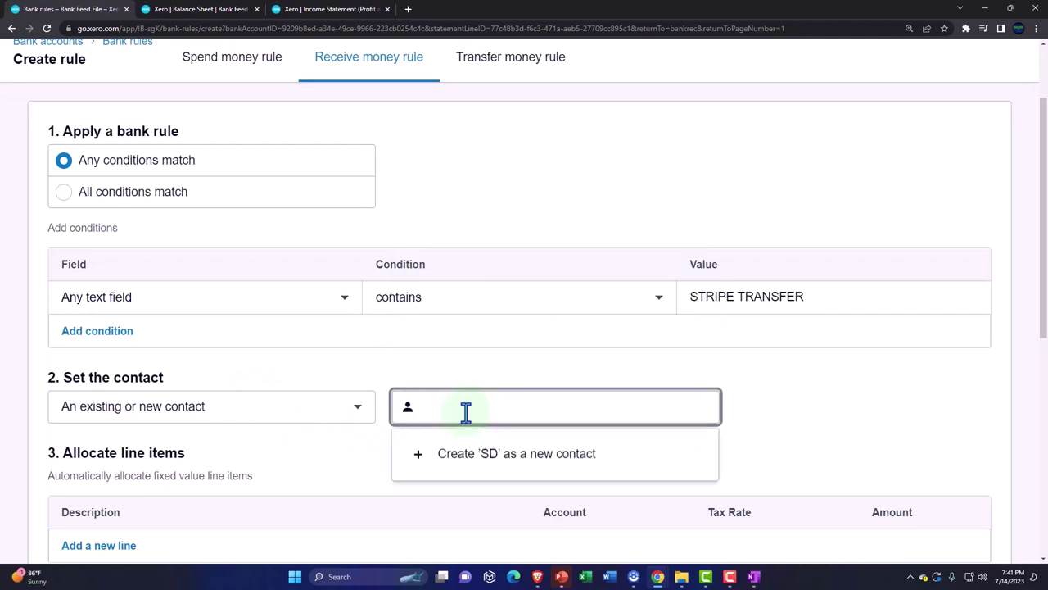
type("Income From Bank Feeds & Income Categories")
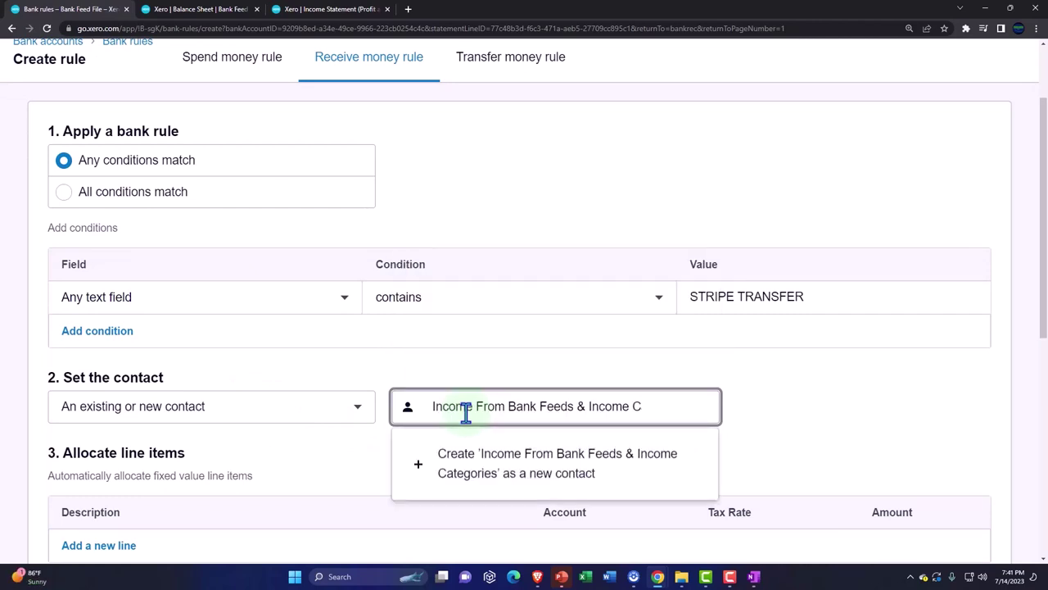
key("BackSpace")
key("BackSpace")
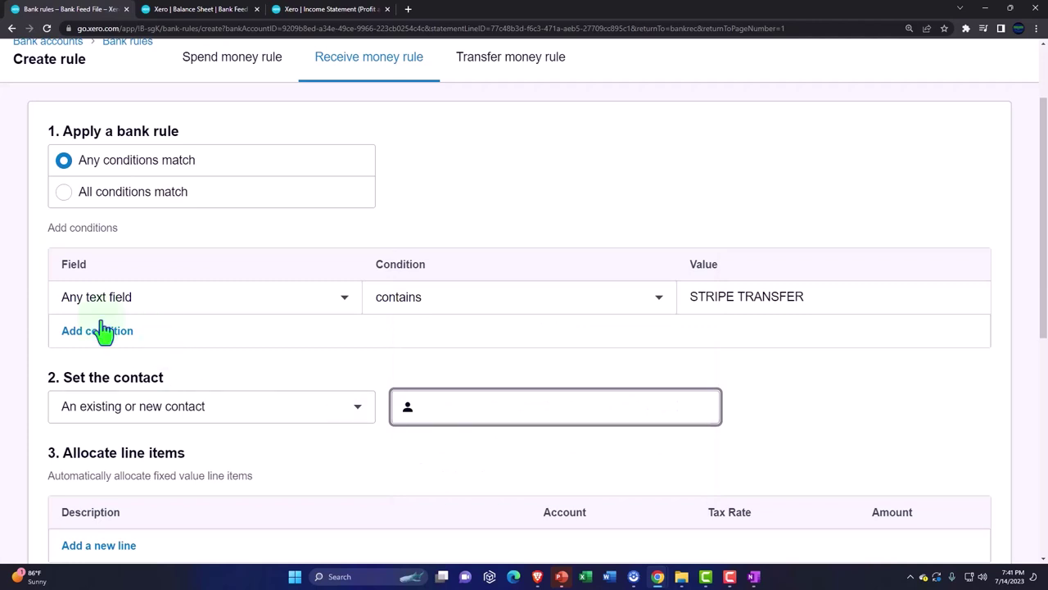
Step: Copy STRIPE TRANSFER from the rule name and create it as a new contact for the rule
left_click(28, 298)
scroll(28, 299, "down", 3)
scroll(29, 299, "down", 2)
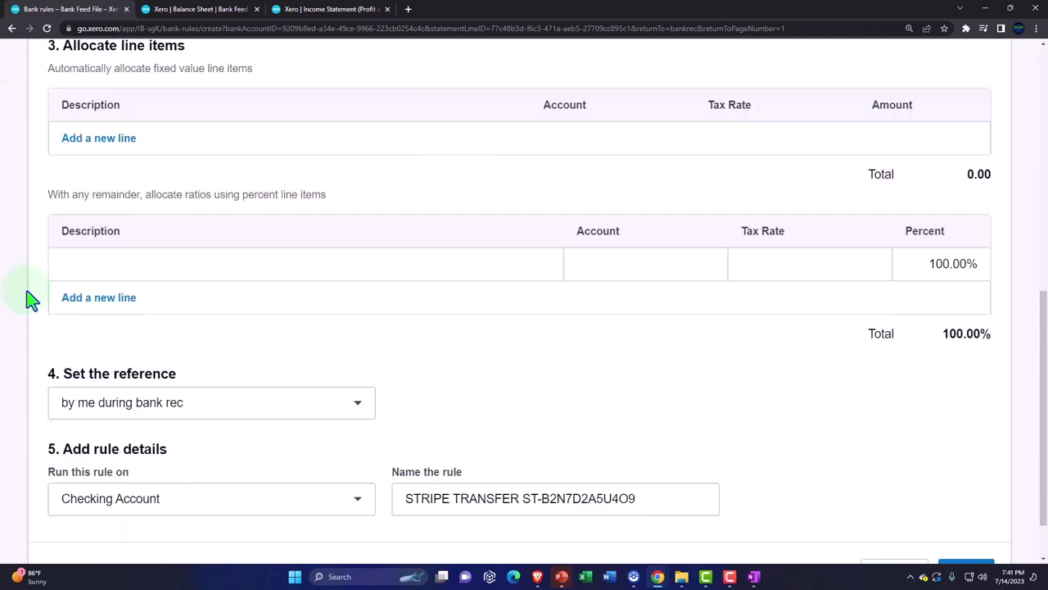
scroll(28, 299, "down", 1)
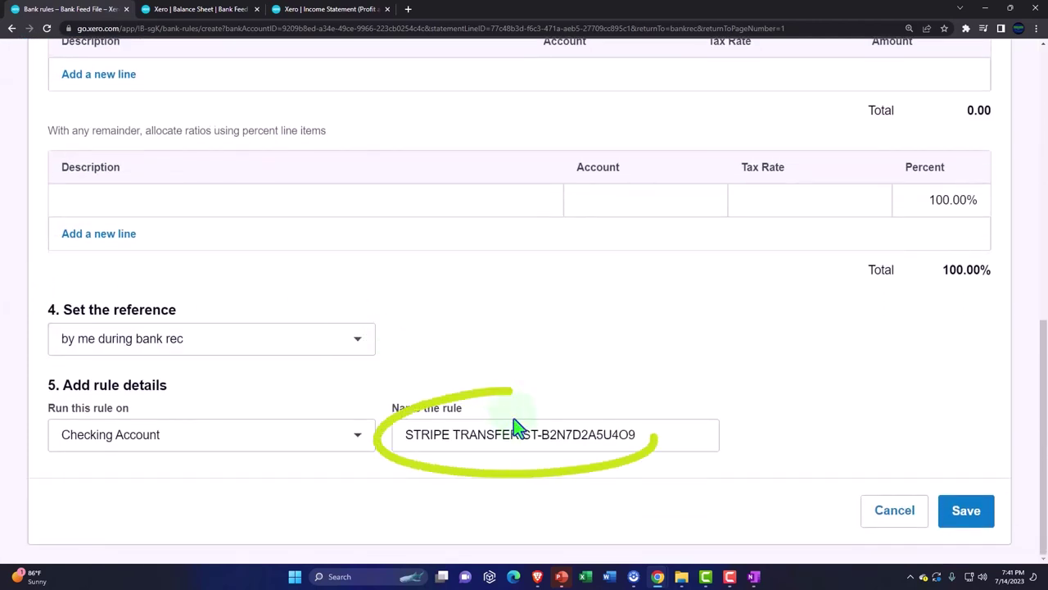
left_click_drag(518, 435, 393, 434)
key("ctrl+c")
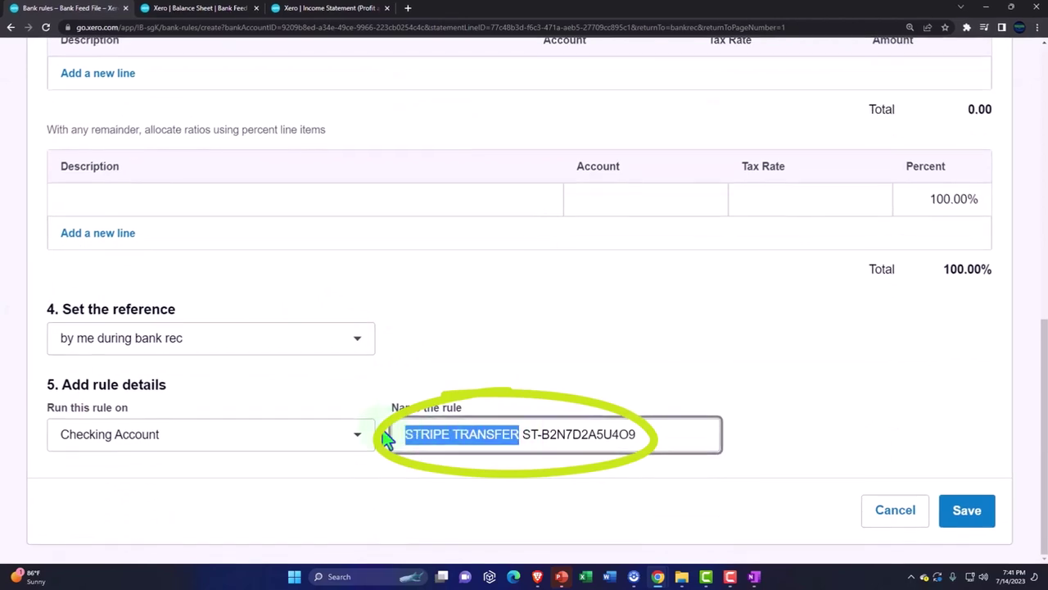
scroll(398, 424, "up", 4)
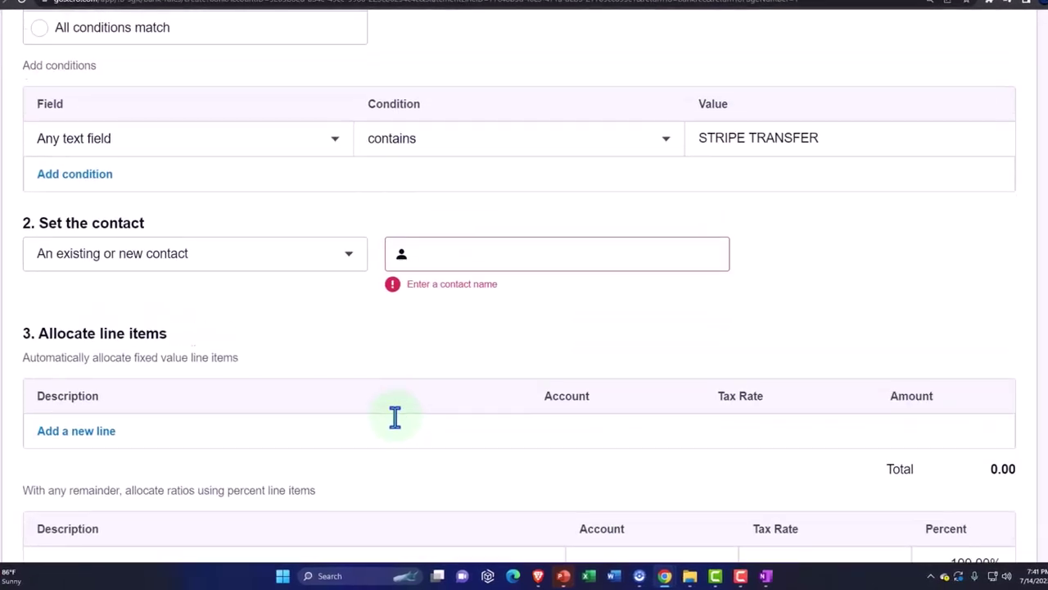
left_click(496, 259)
key("ctrl+v")
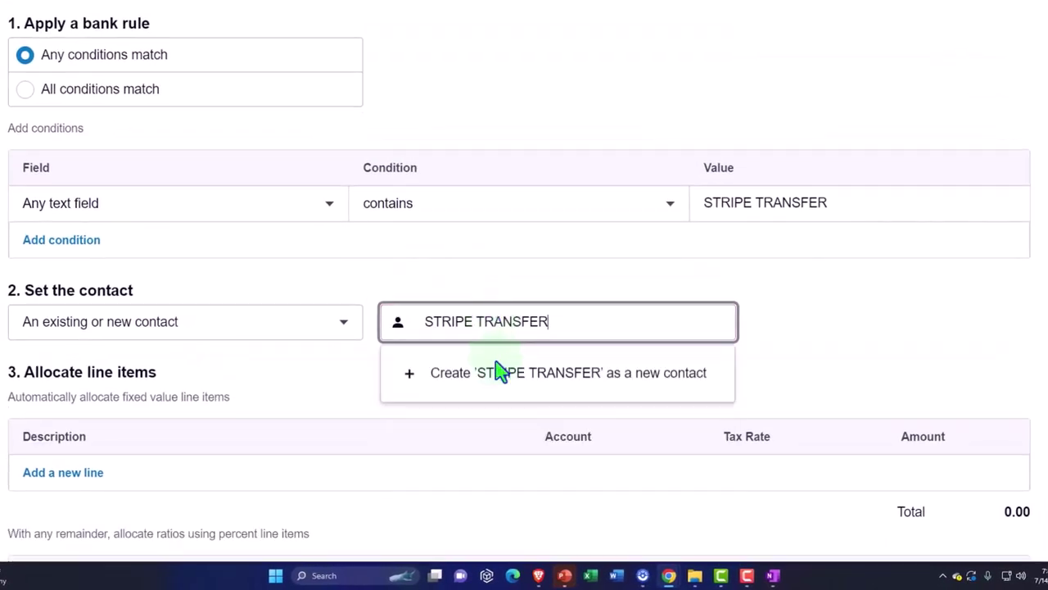
left_click(499, 373)
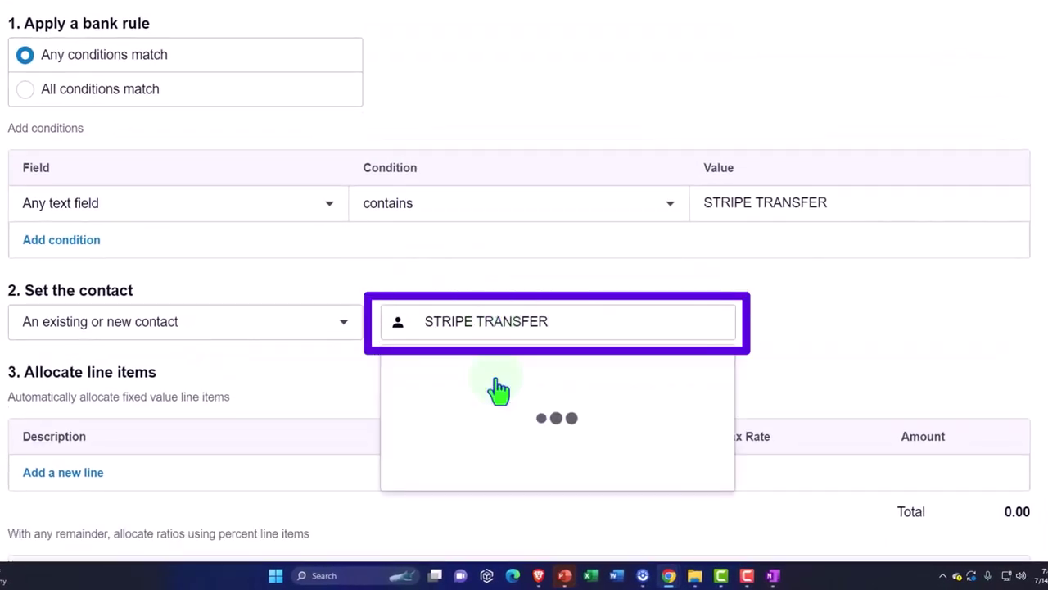
scroll(418, 402, "up", 3)
Step: Allocate the rule's percent line item to the 4350 - Website Sales account, keeping the default tax rate and percentage
scroll(416, 401, "down", 4)
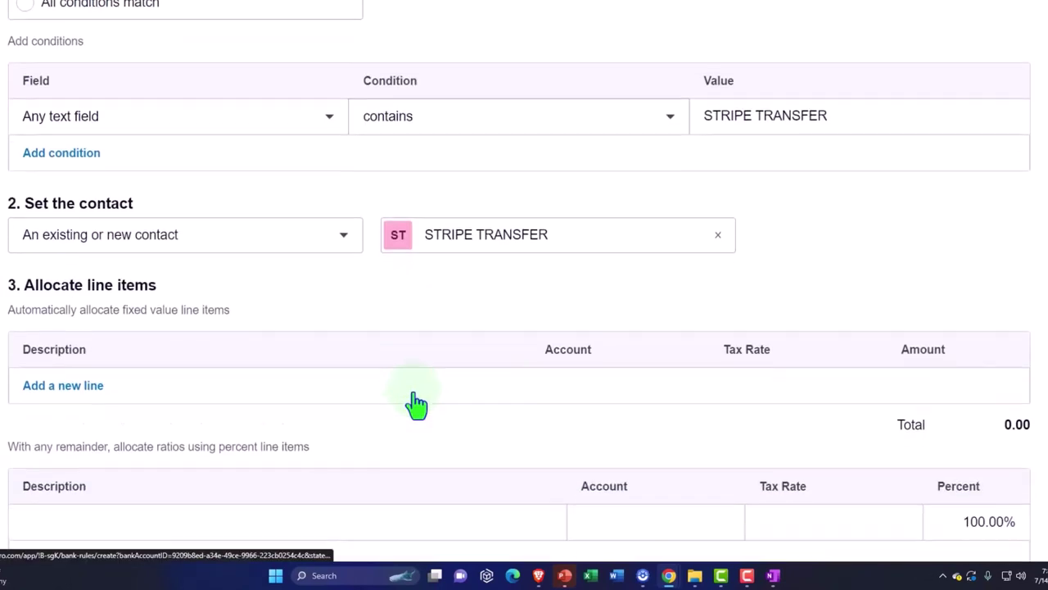
scroll(168, 385, "down", 1)
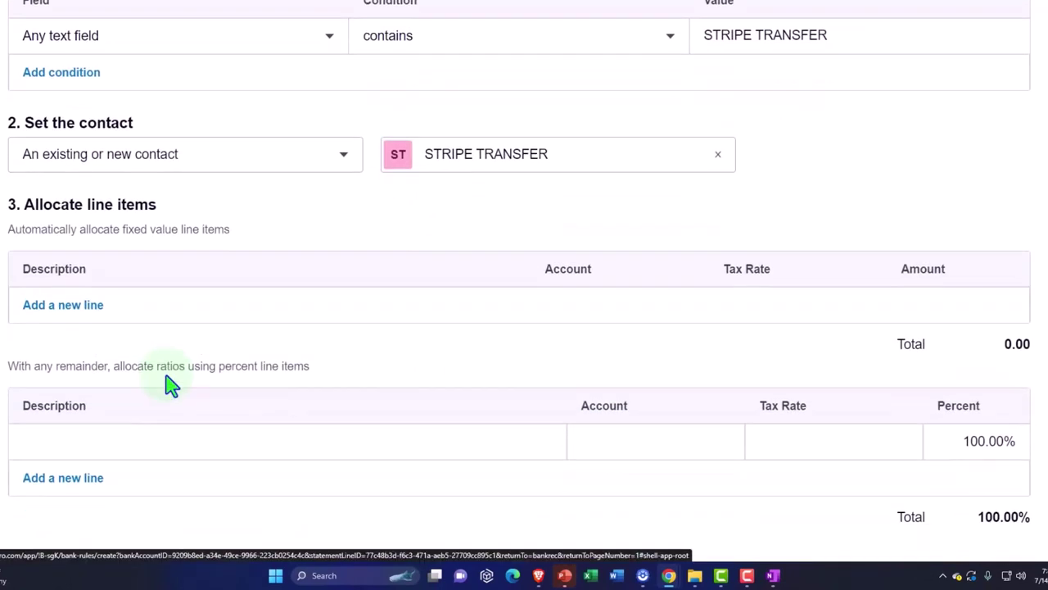
left_click(120, 451)
left_click(644, 455)
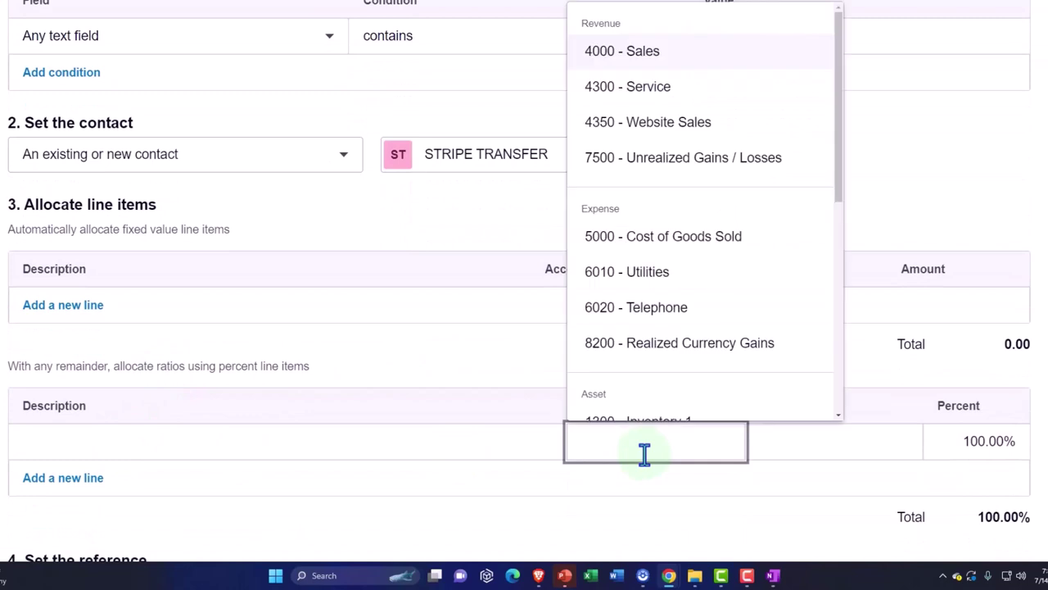
scroll(680, 222, "down", 1)
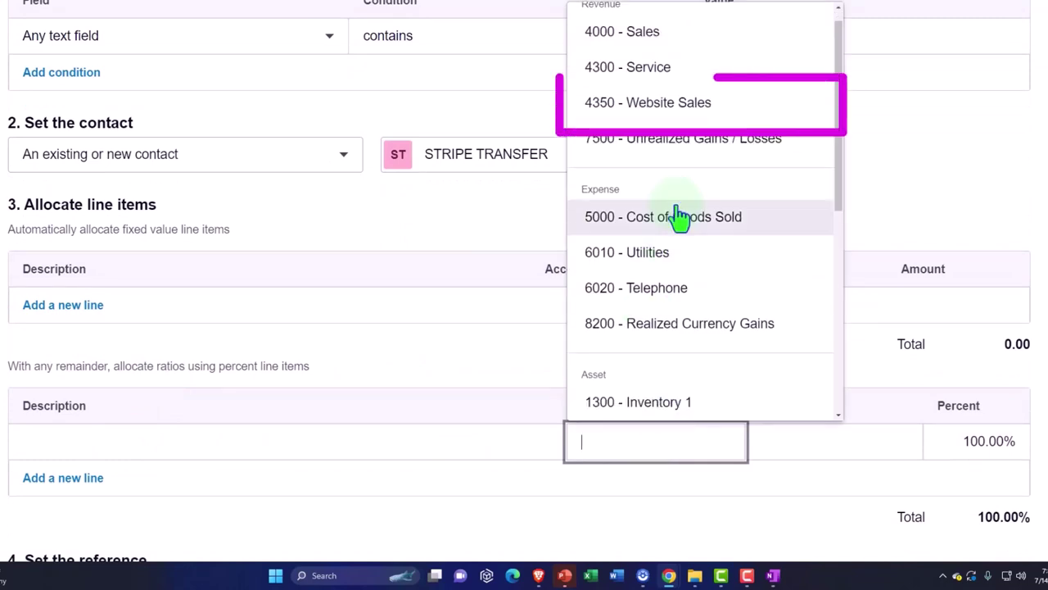
left_click(678, 113)
key("Tab")
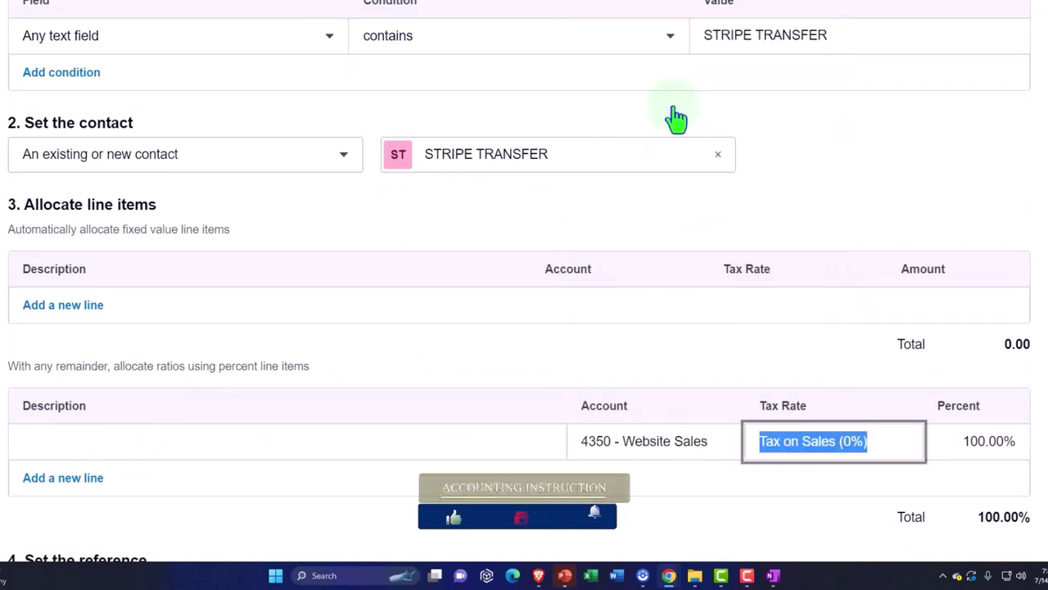
key("Tab")
Step: Set the rule's reference to be taken from the Reference
scroll(677, 116, "down", 2)
scroll(677, 116, "down", 2)
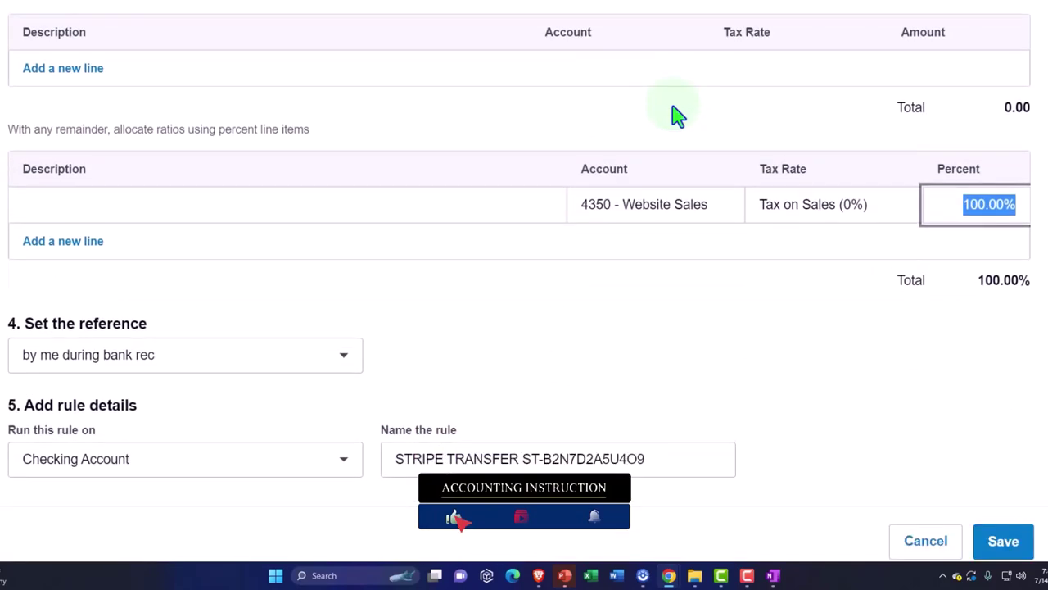
left_click(341, 370)
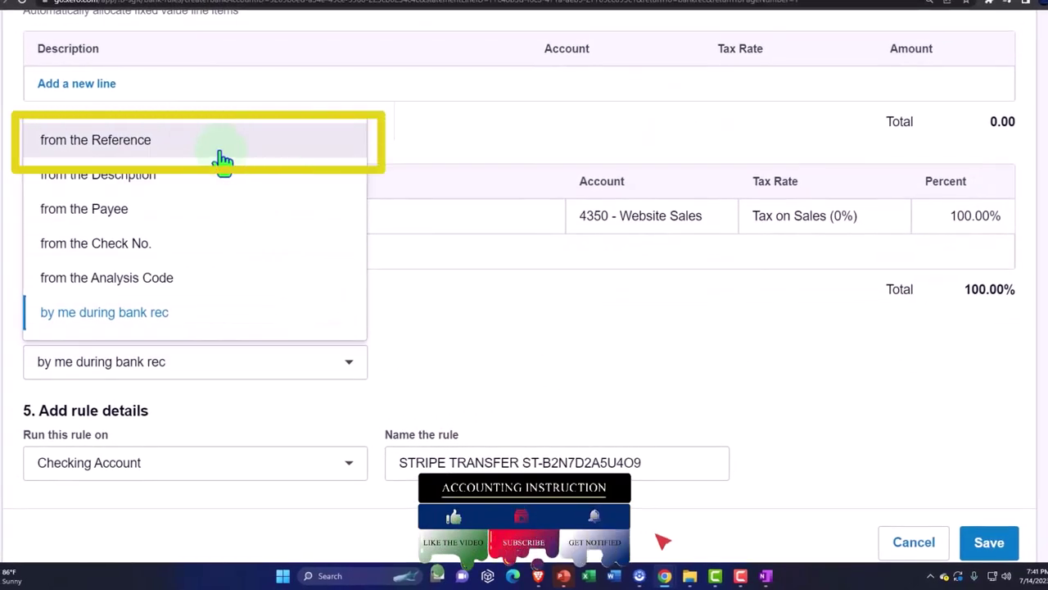
left_click(221, 161)
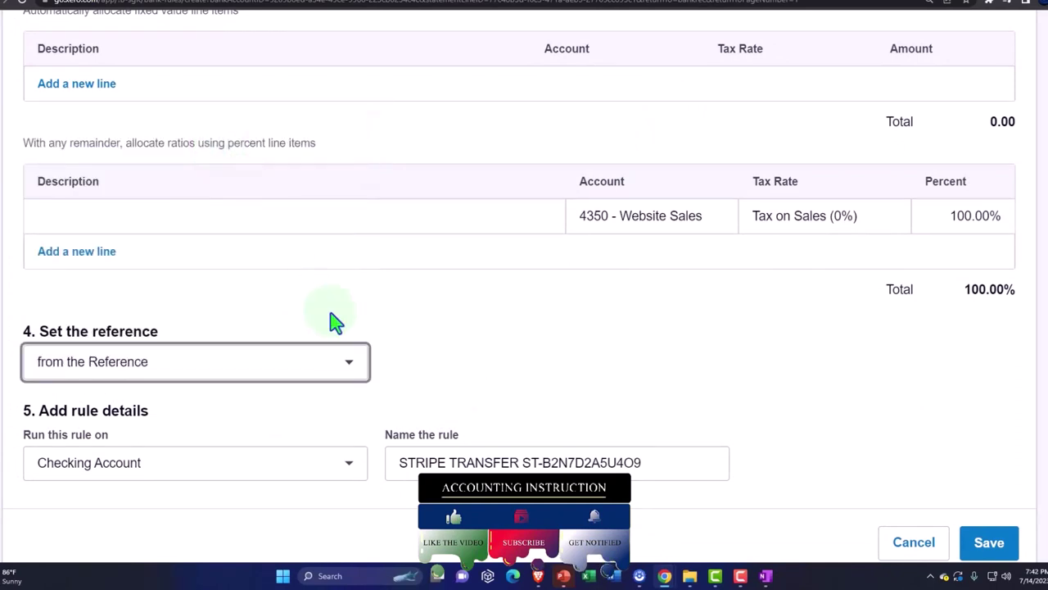
Step: Shorten the rule name to STRIPE TRANSFER and save the bank rule
scroll(328, 361, "down", 1)
left_click(661, 432)
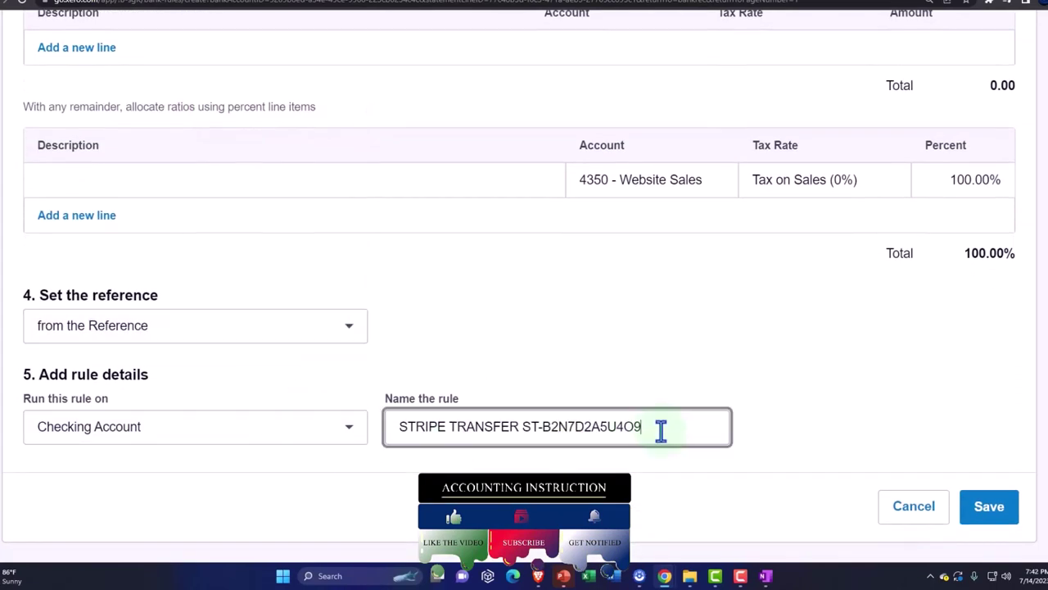
key("BackSpace")
key("BackSpace")
key("BackSpace")
key("BackSpace")
key("BackSpace")
key("BackSpace")
key("BackSpace")
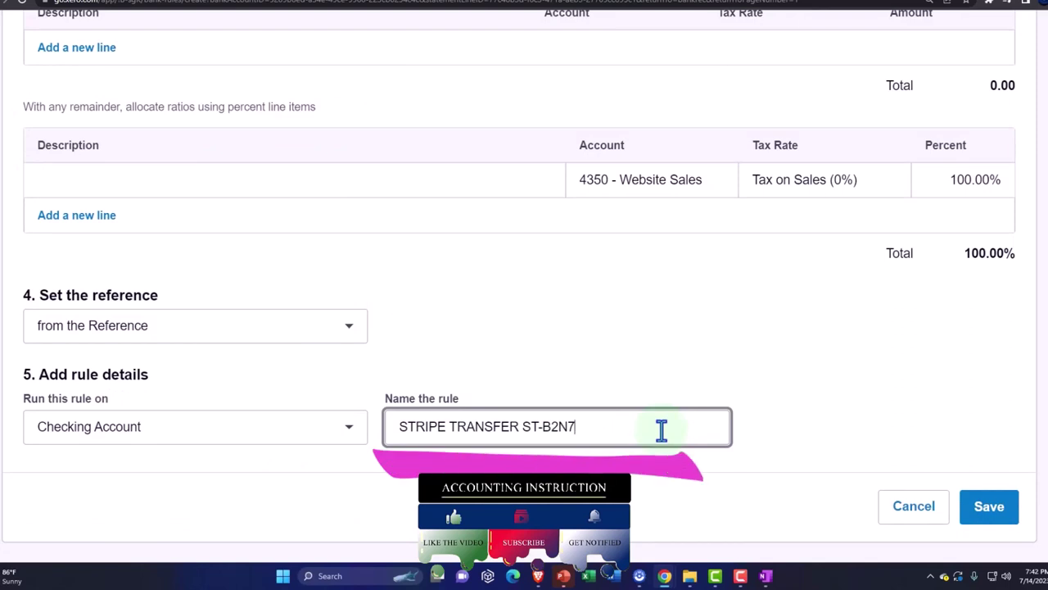
key("BackSpace")
key("BackSpace")
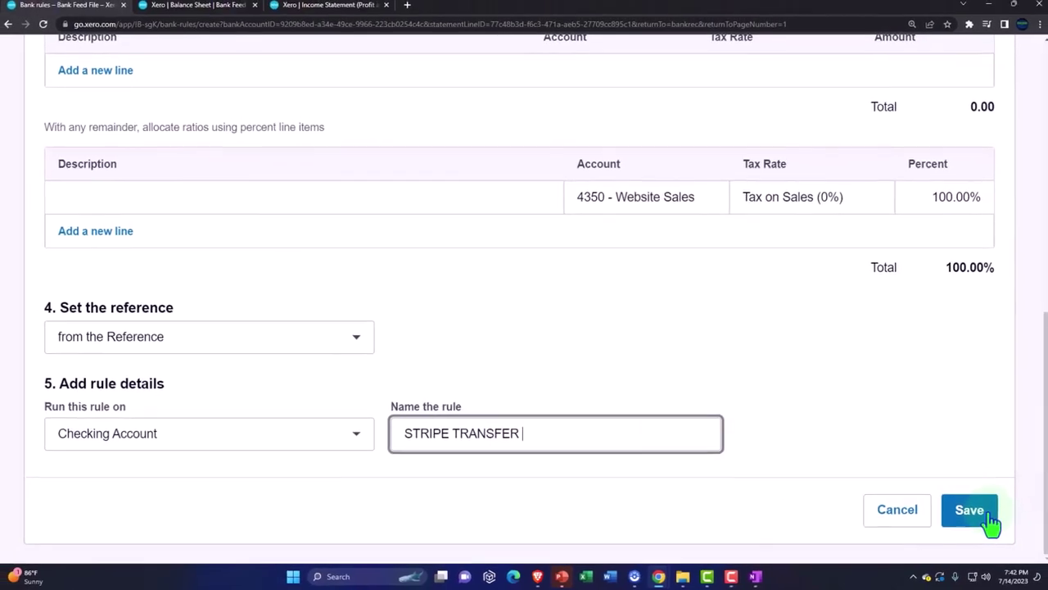
left_click(969, 510)
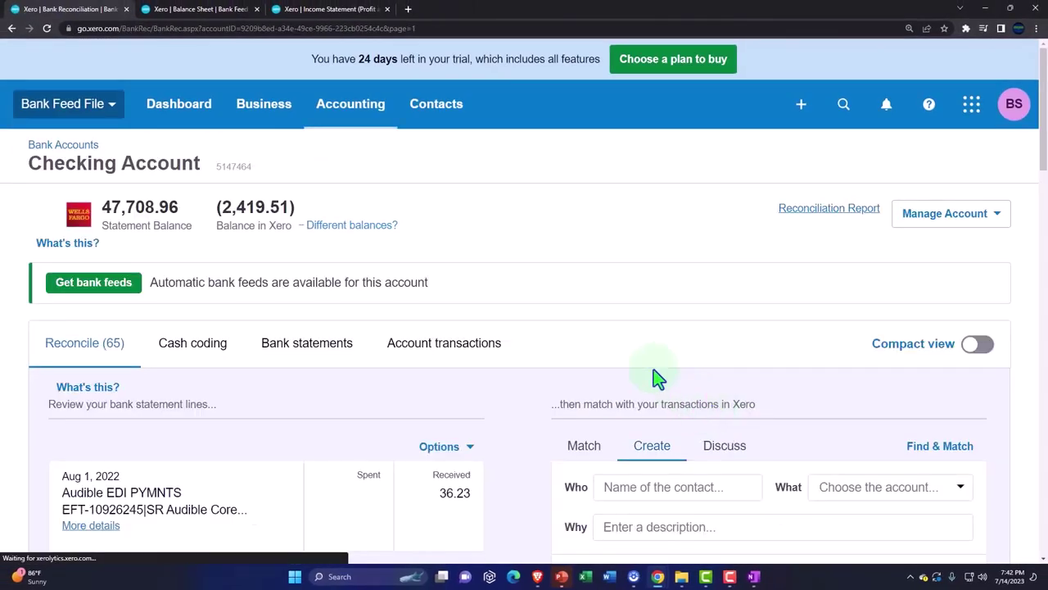
Step: Reconcile the Aug 2, 2022 SARESREGIS-624RN SIGONFILE statement line using its suggested rule
scroll(655, 379, "down", 5)
scroll(651, 375, "down", 1)
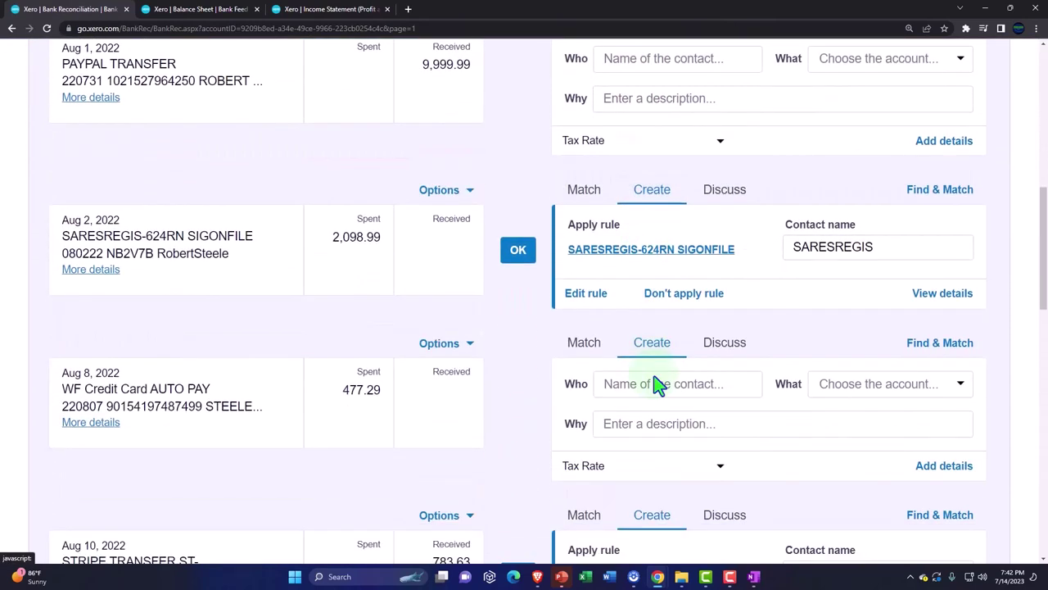
left_click(521, 253)
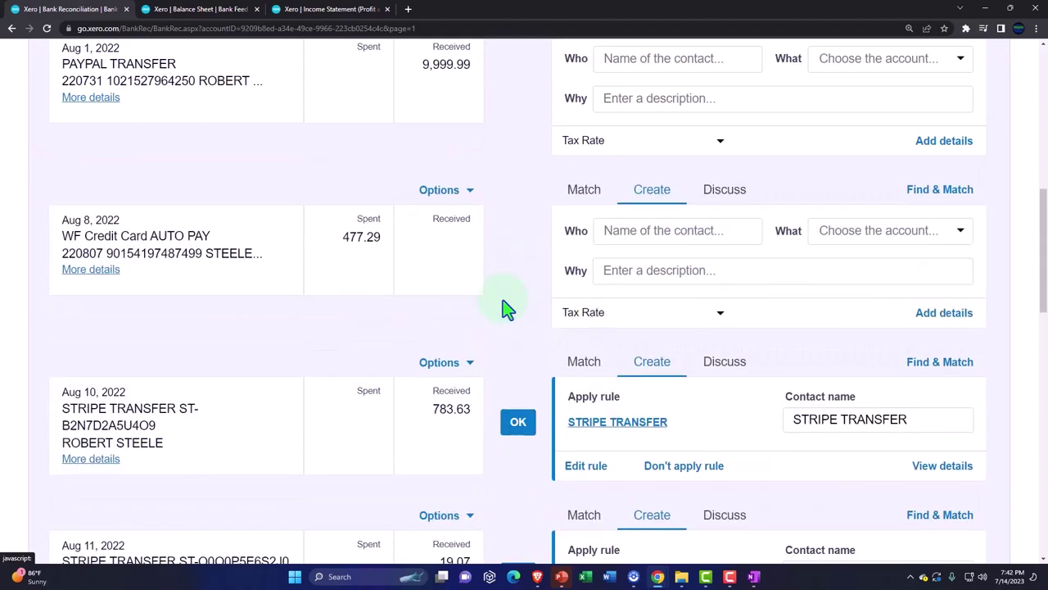
Step: Open the checking account's cash coding view and check which account the Stripe transfer lines are coded to
scroll(492, 418, "down", 3)
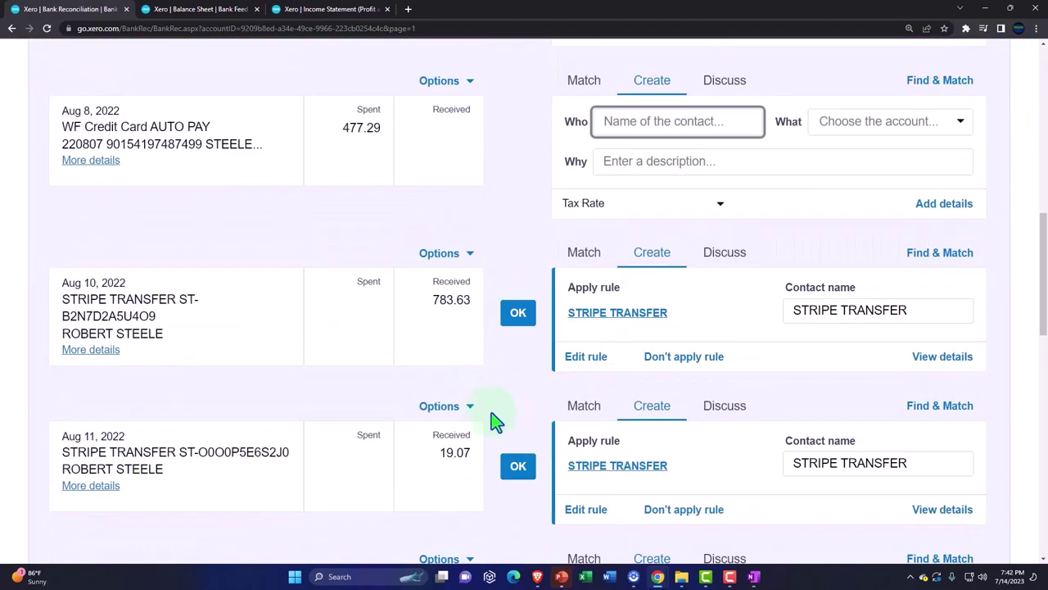
scroll(492, 418, "up", 8)
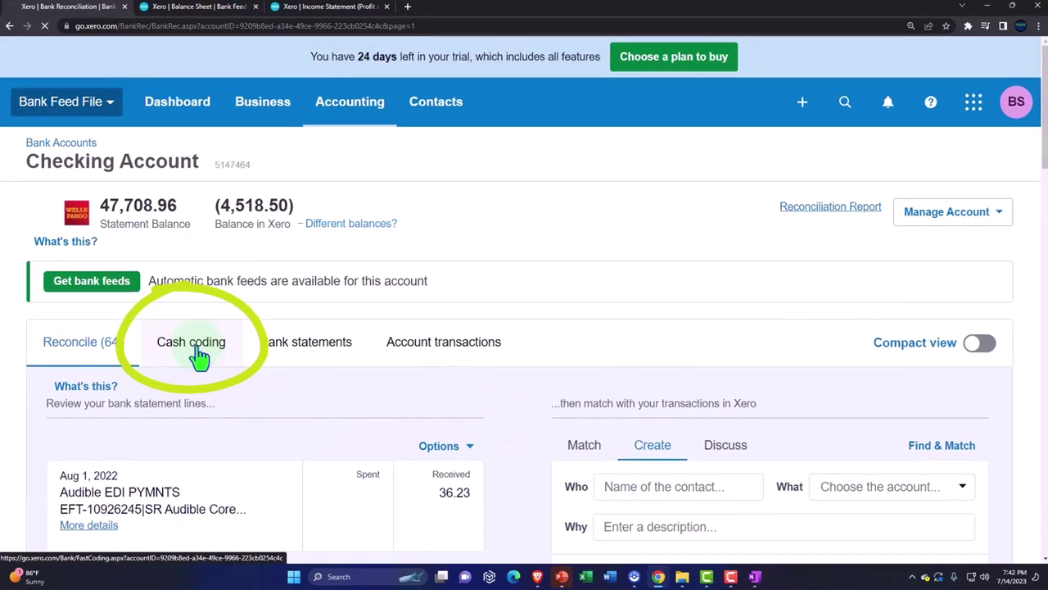
left_click(194, 346)
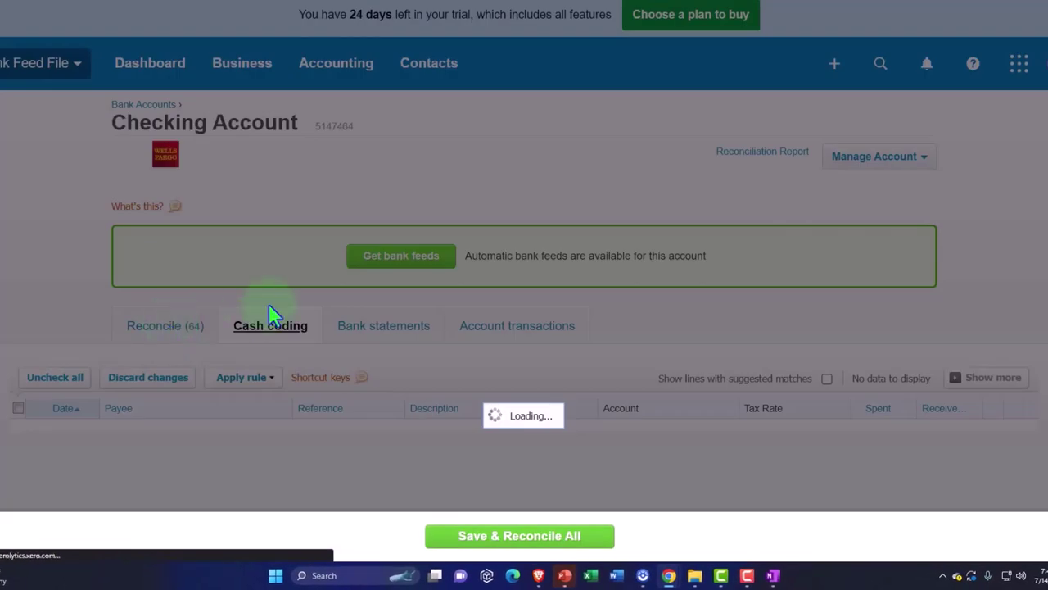
scroll(268, 307, "down", 4)
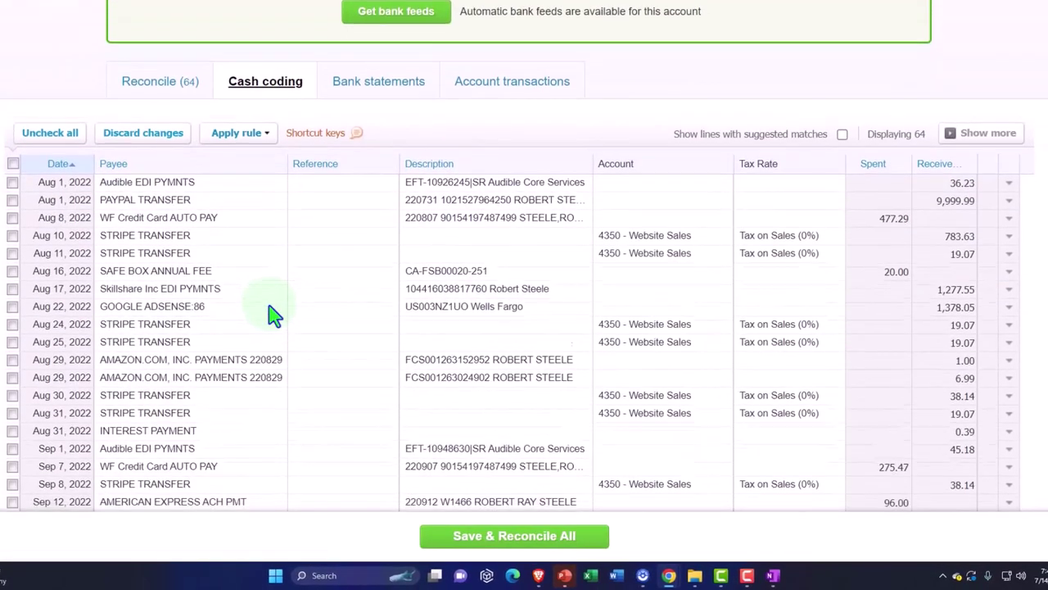
scroll(273, 314, "down", 2)
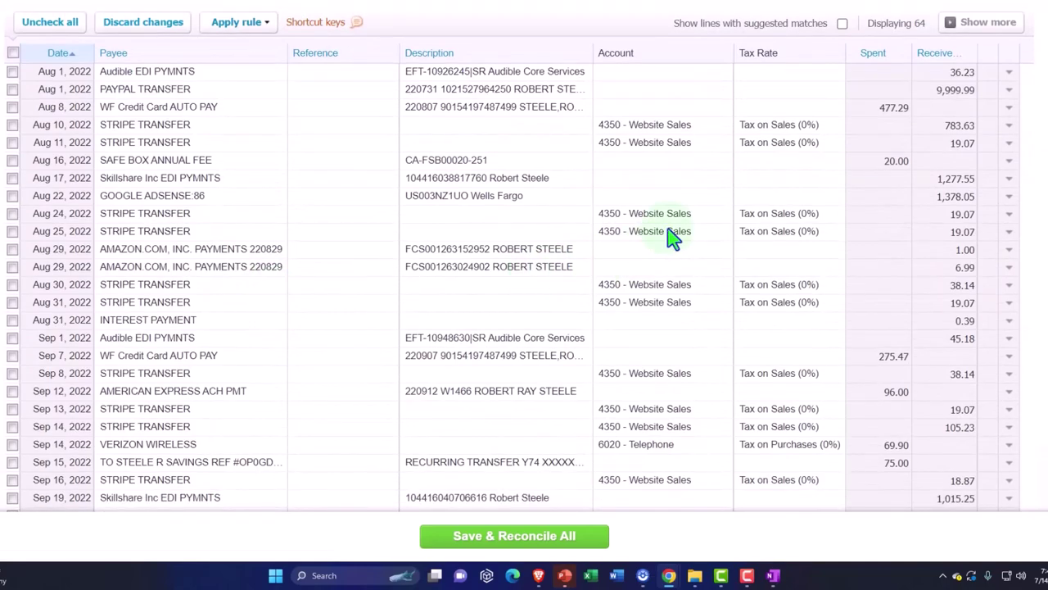
scroll(661, 327, "down", 4)
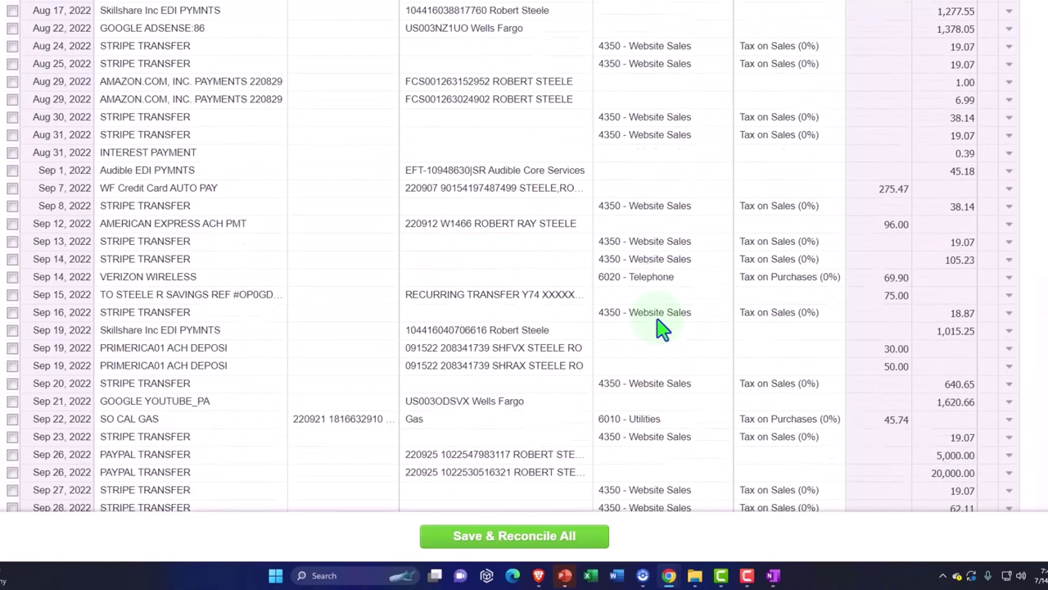
scroll(661, 328, "up", 6)
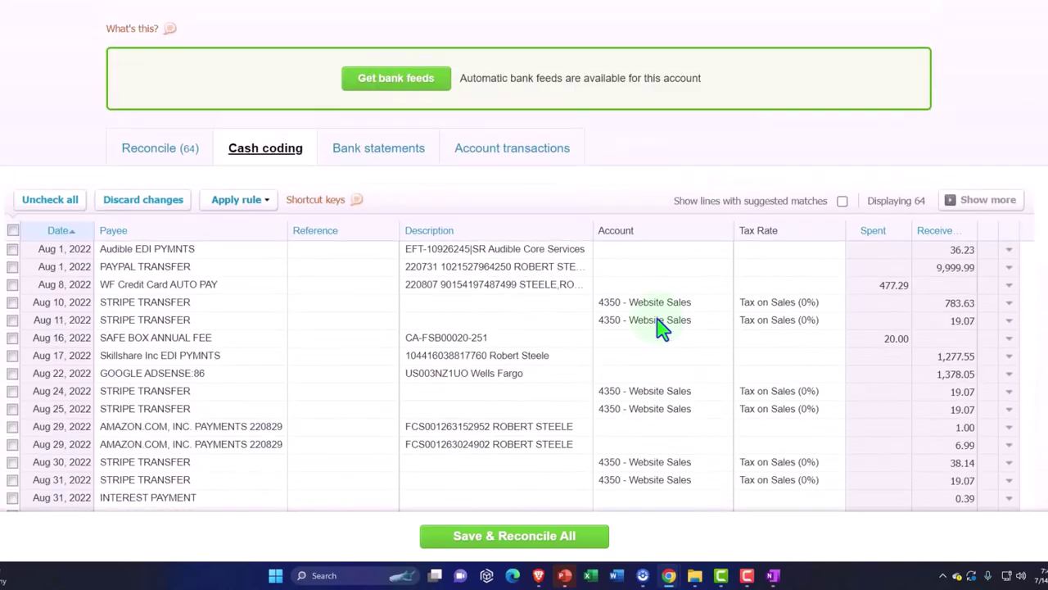
Step: Sort the cash coding lines by payee and examine the grouped STRIPE TRANSFER entries
left_click(123, 232)
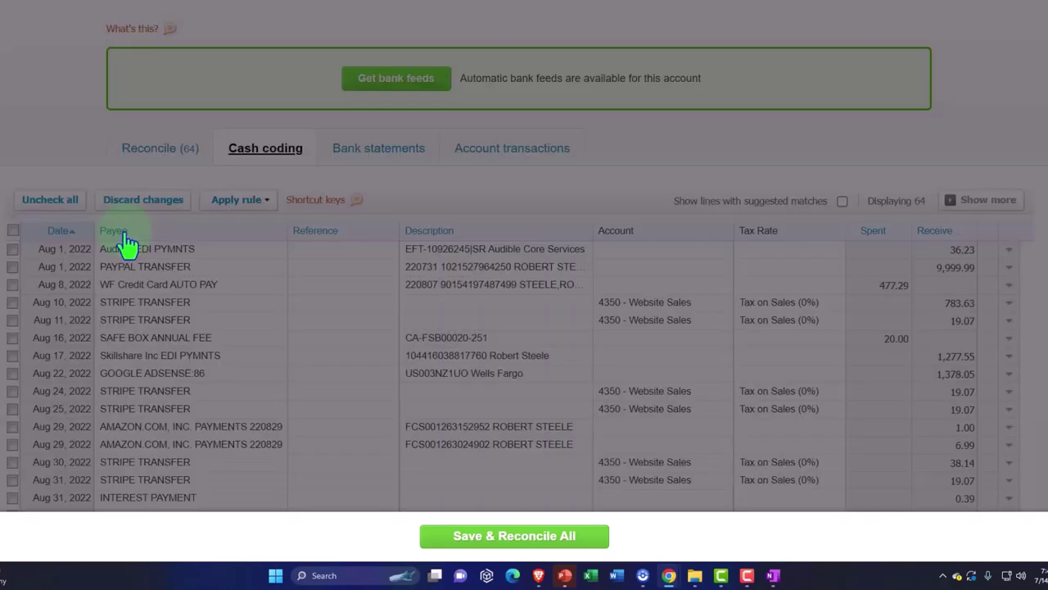
scroll(124, 237, "down", 6)
scroll(127, 241, "down", 5)
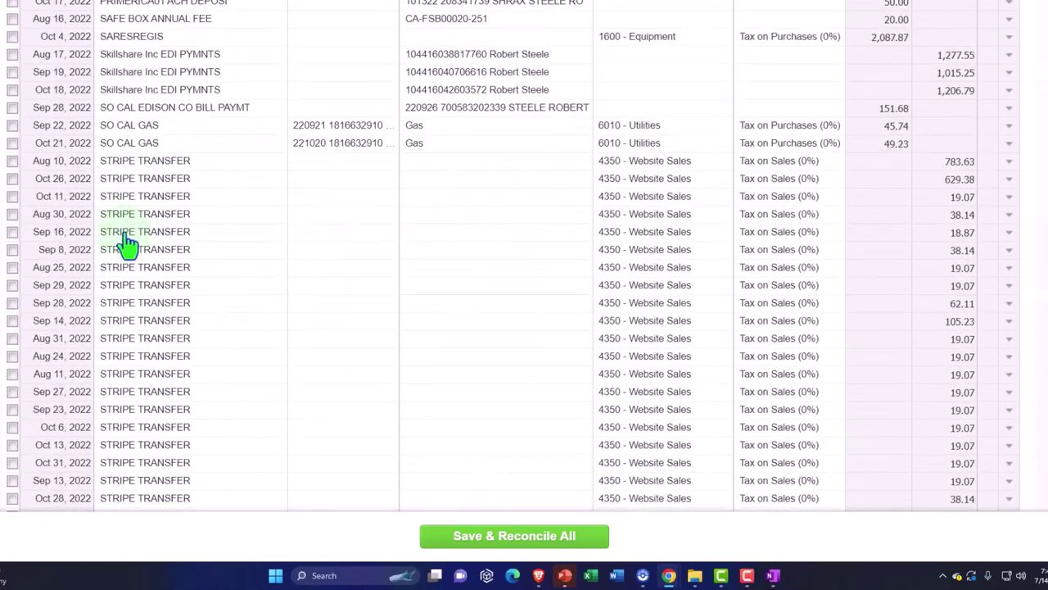
scroll(127, 239, "down", 2)
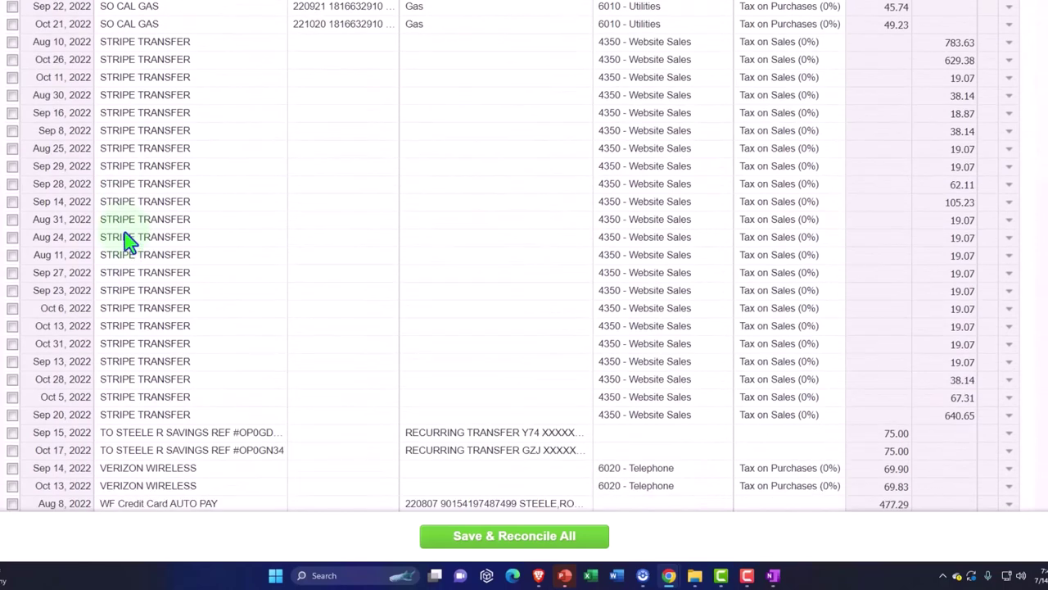
scroll(127, 239, "up", 10)
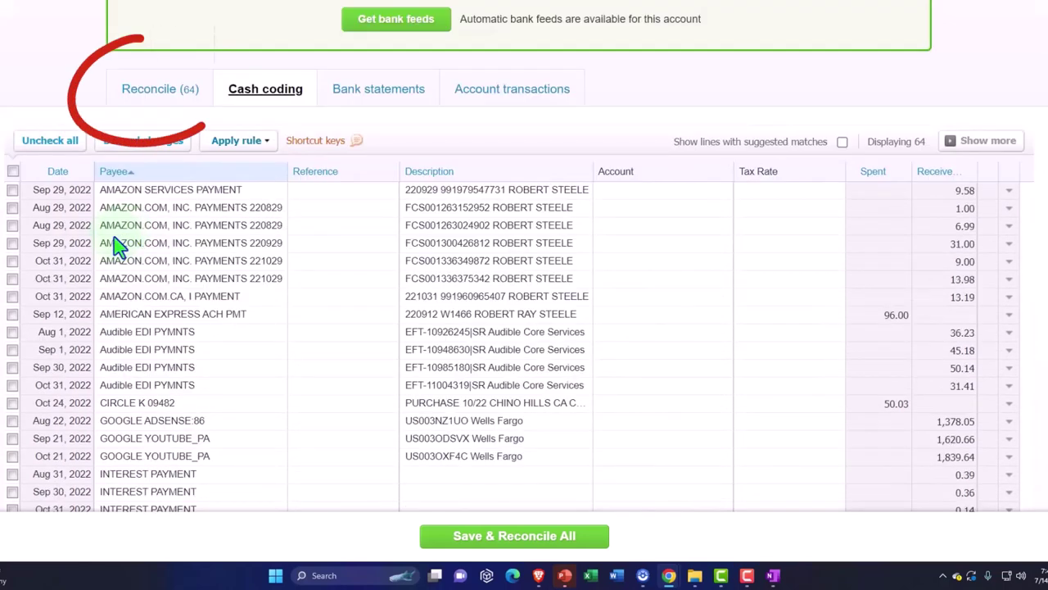
Step: Update the Dec 31, 2022 balance sheet report and examine its assets, liabilities and equity sections
left_click(141, 120)
left_click(192, 12)
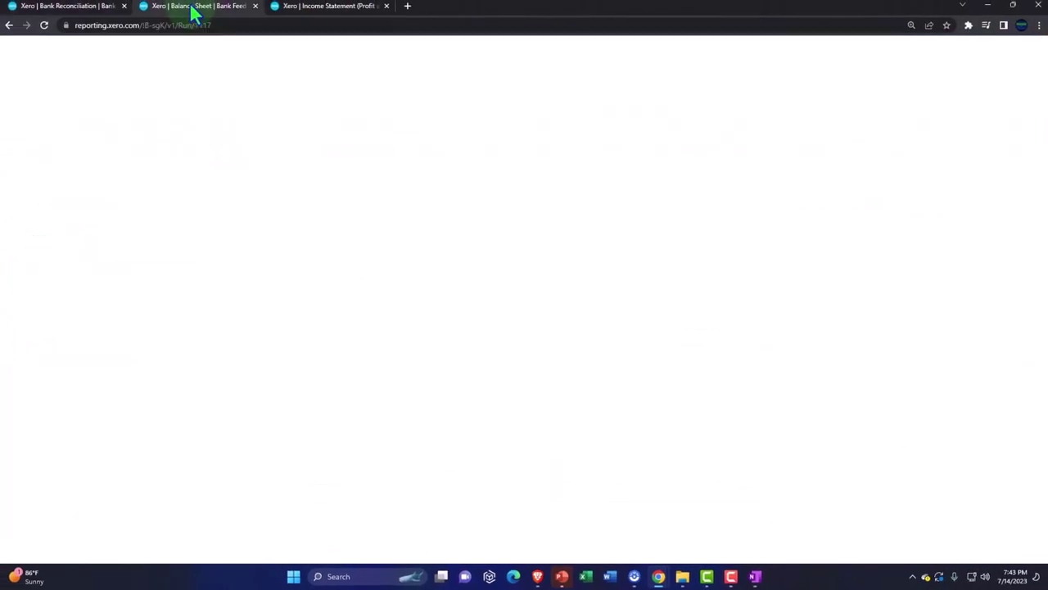
scroll(646, 229, "down", 3)
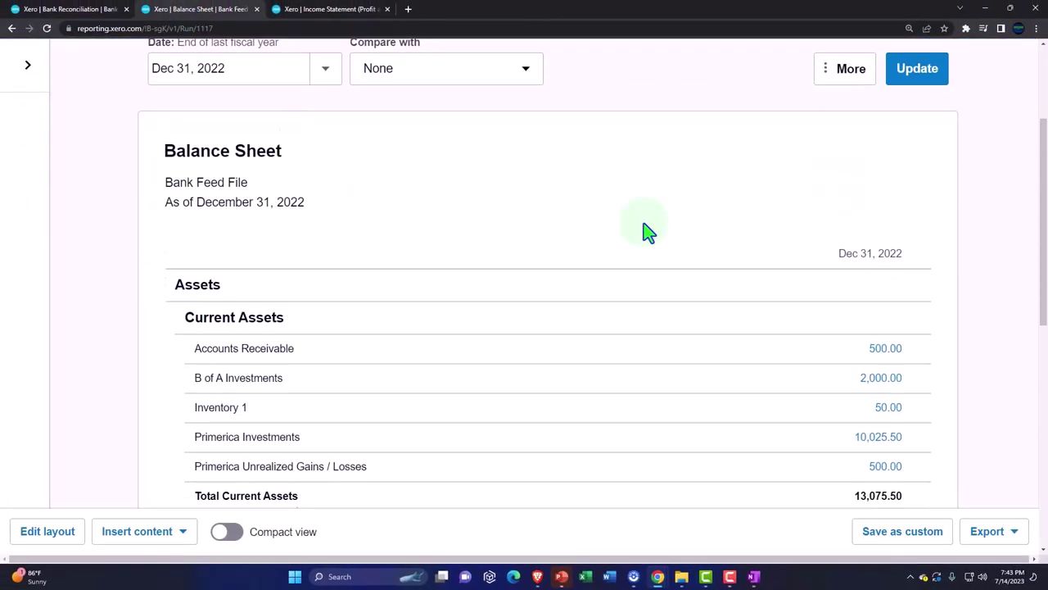
scroll(737, 229, "up", 3)
left_click(935, 193)
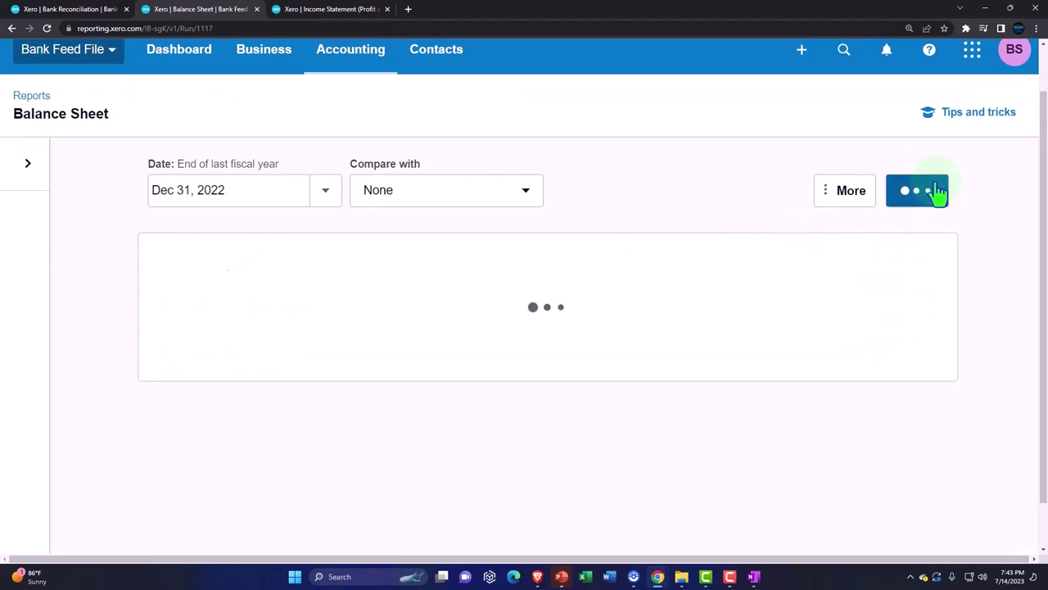
scroll(806, 352, "down", 6)
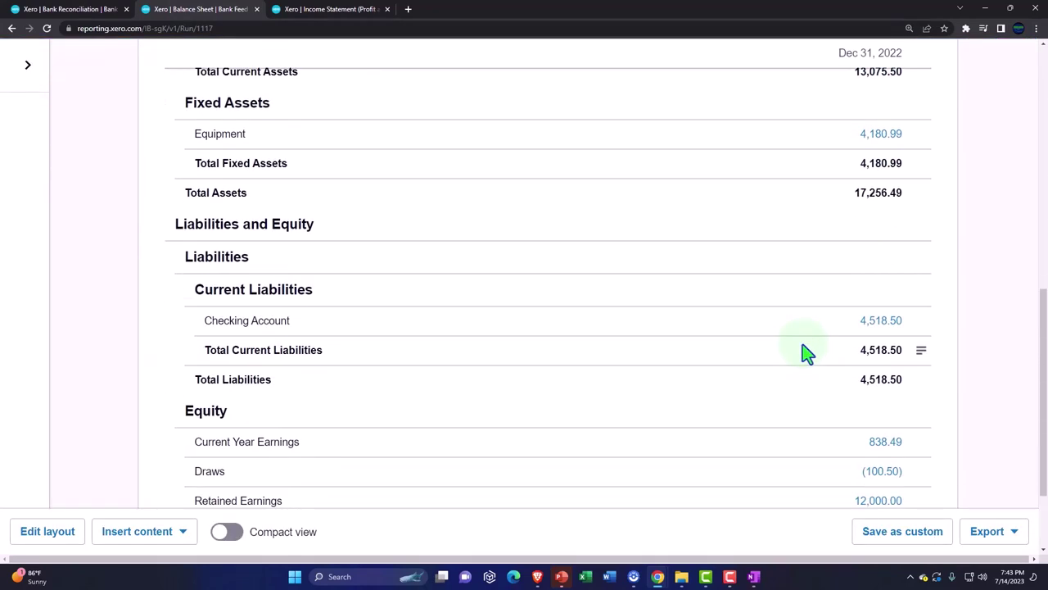
Step: Open the checking account's transactions from the balance sheet, examine the 2022 entries and totals, and return to the balance sheet
scroll(806, 352, "down", 2)
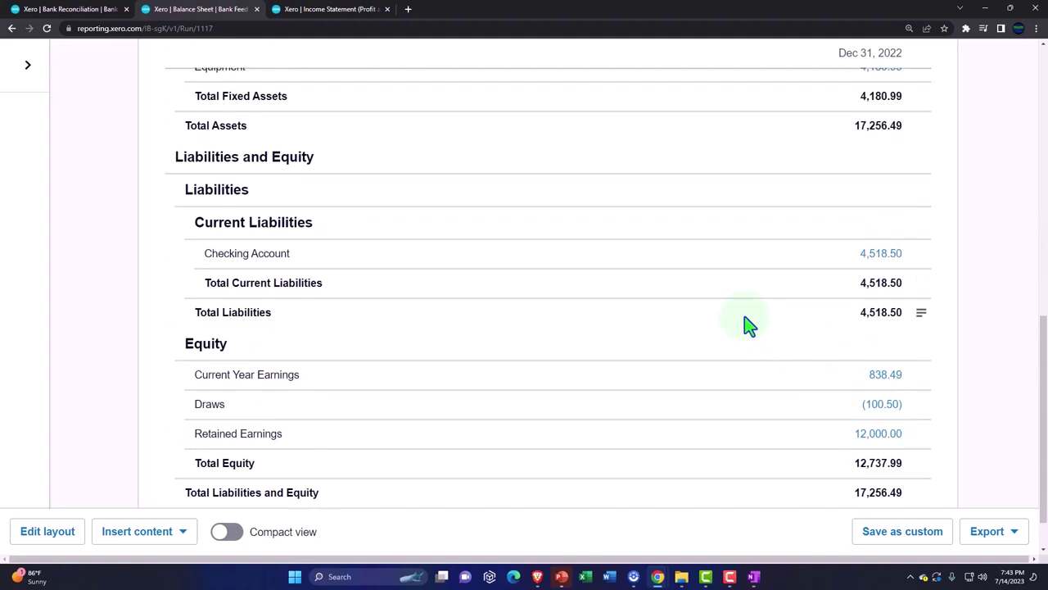
left_click(881, 254)
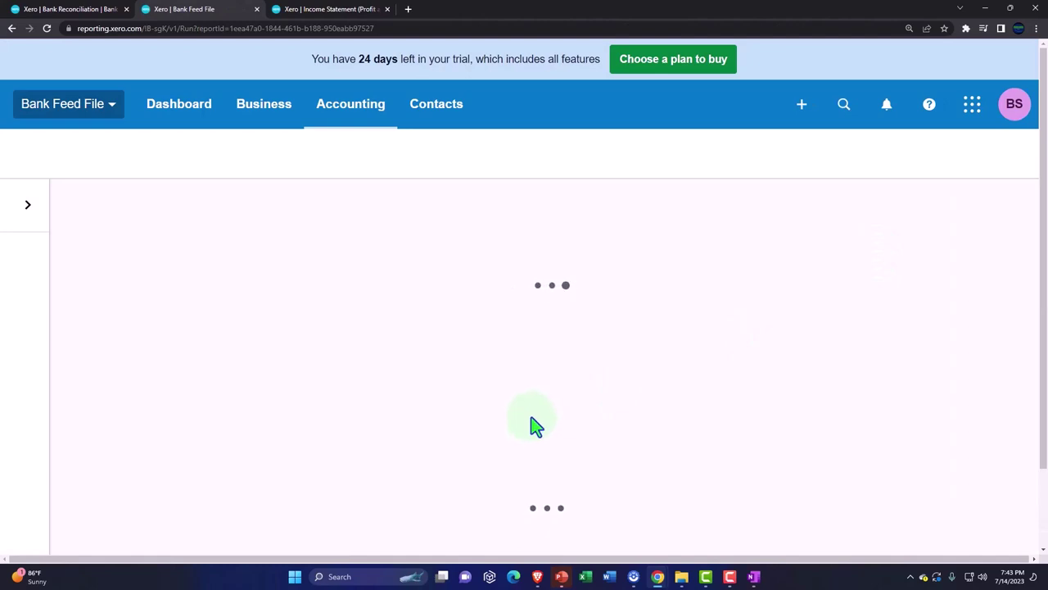
scroll(532, 425, "down", 3)
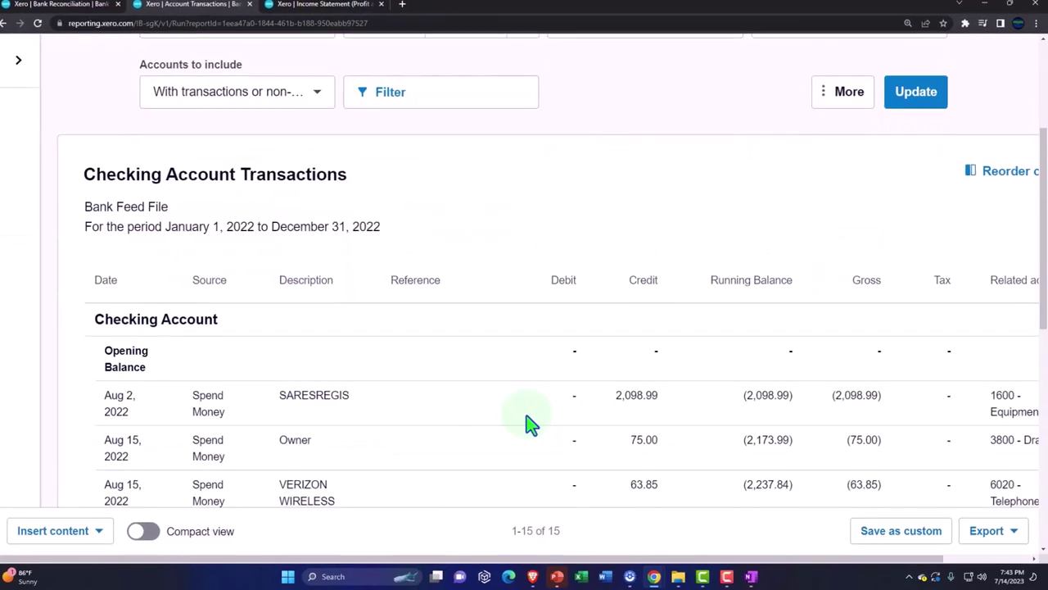
scroll(529, 423, "down", 5)
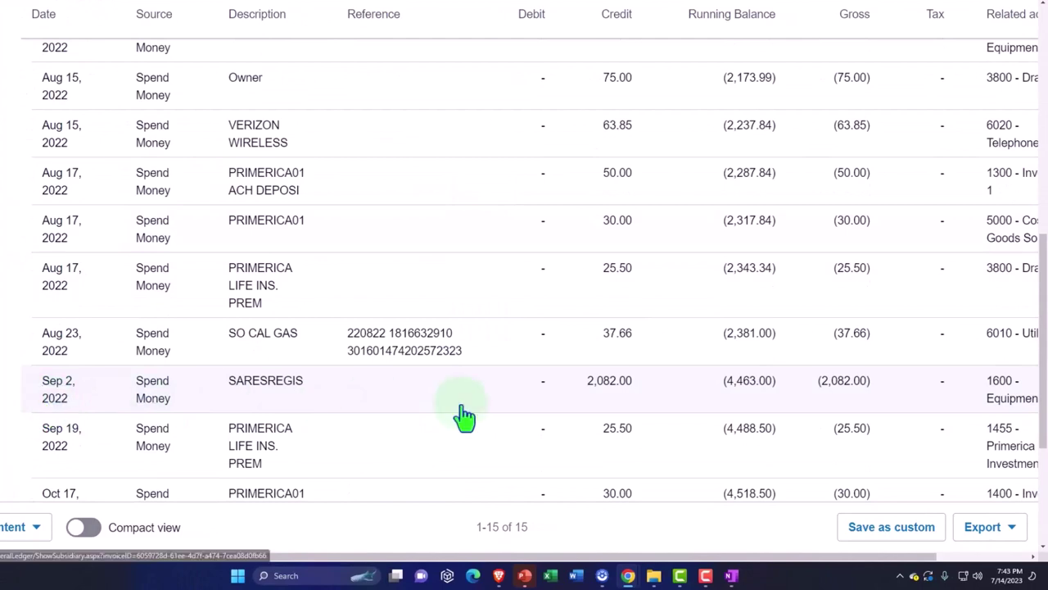
scroll(461, 417, "down", 3)
scroll(461, 417, "up", 4)
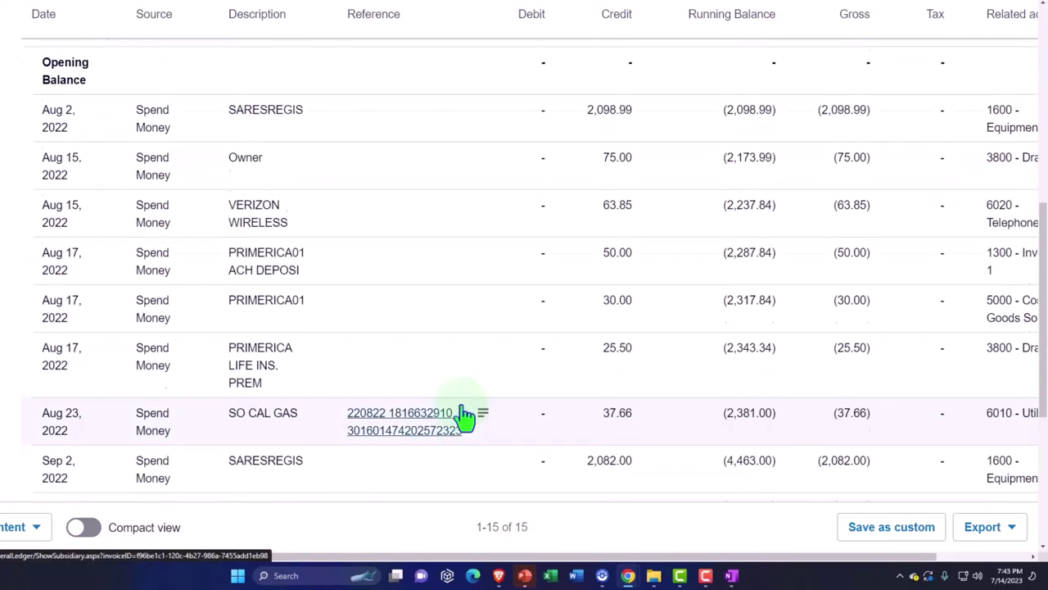
scroll(461, 417, "up", 2)
scroll(461, 416, "down", 3)
scroll(463, 416, "down", 2)
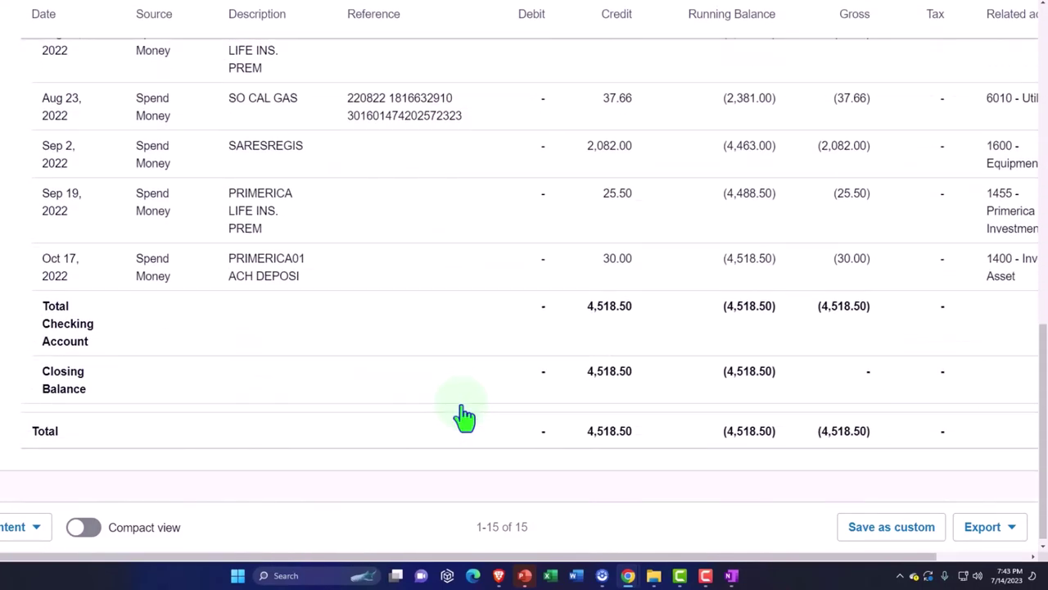
scroll(444, 461, "up", 5)
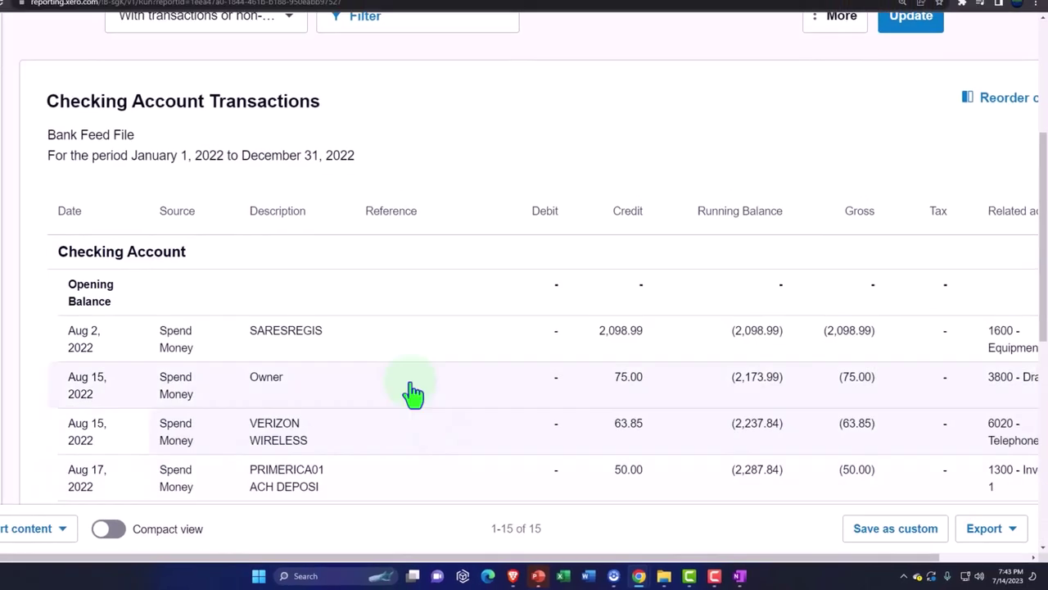
left_click(10, 27)
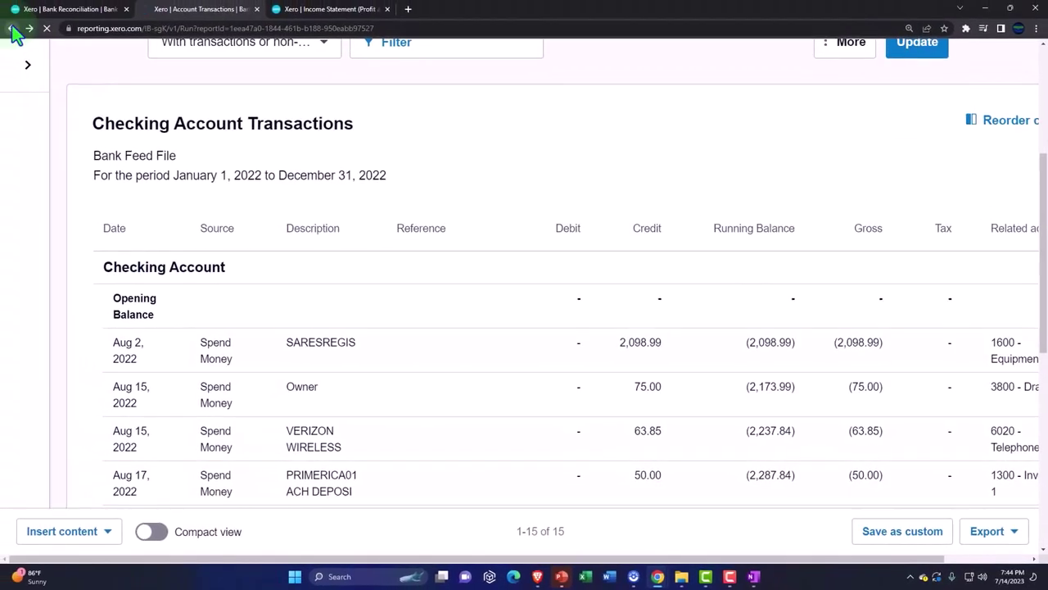
Step: Reconcile the Aug 10 and Aug 11, 2022 STRIPE TRANSFER statement lines using their suggested rule
left_click(92, 10)
scroll(299, 307, "down", 8)
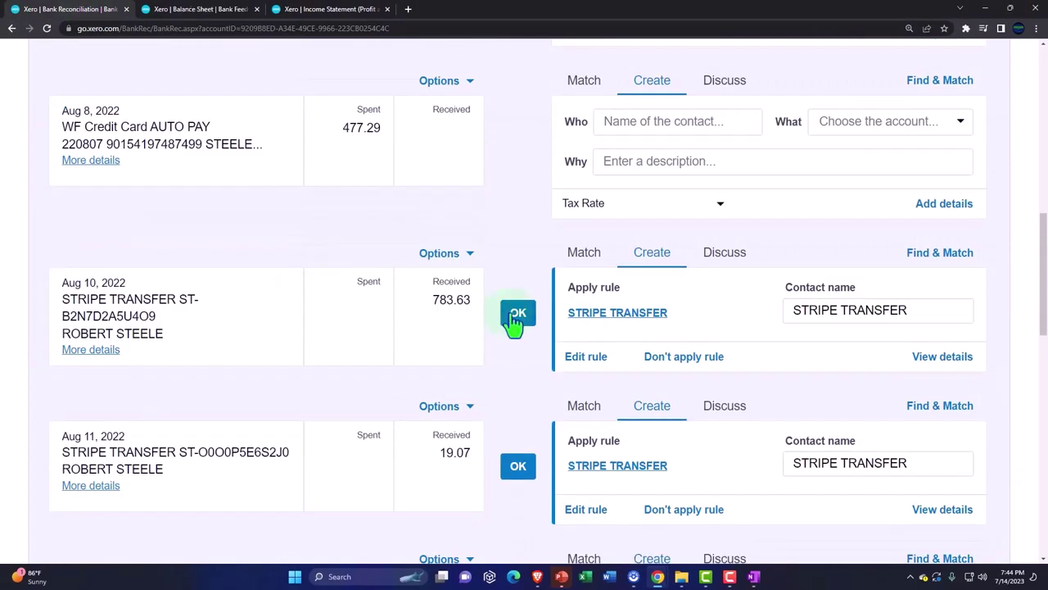
left_click(514, 318)
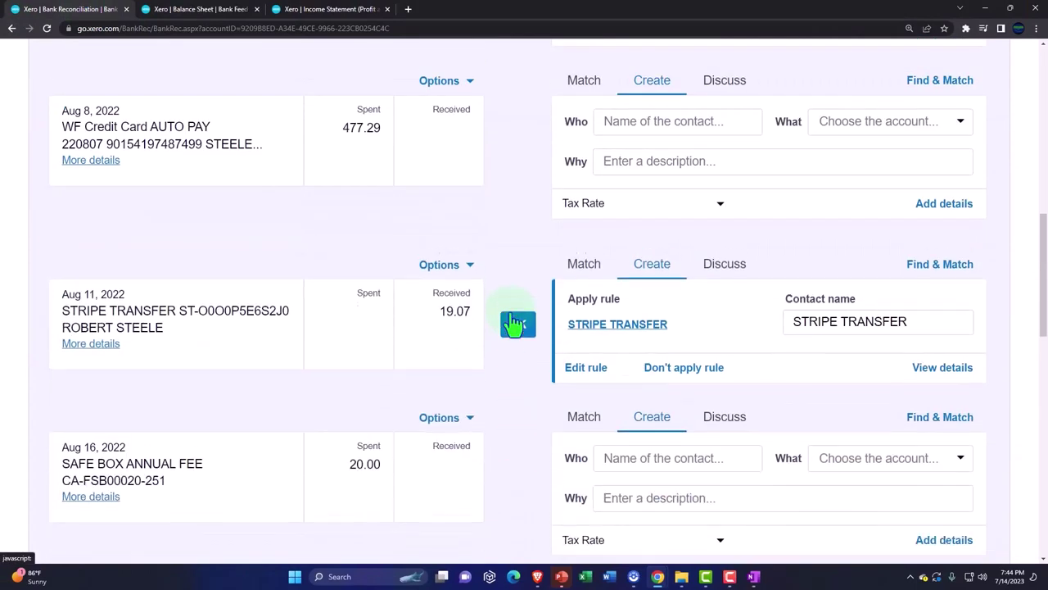
left_click(514, 318)
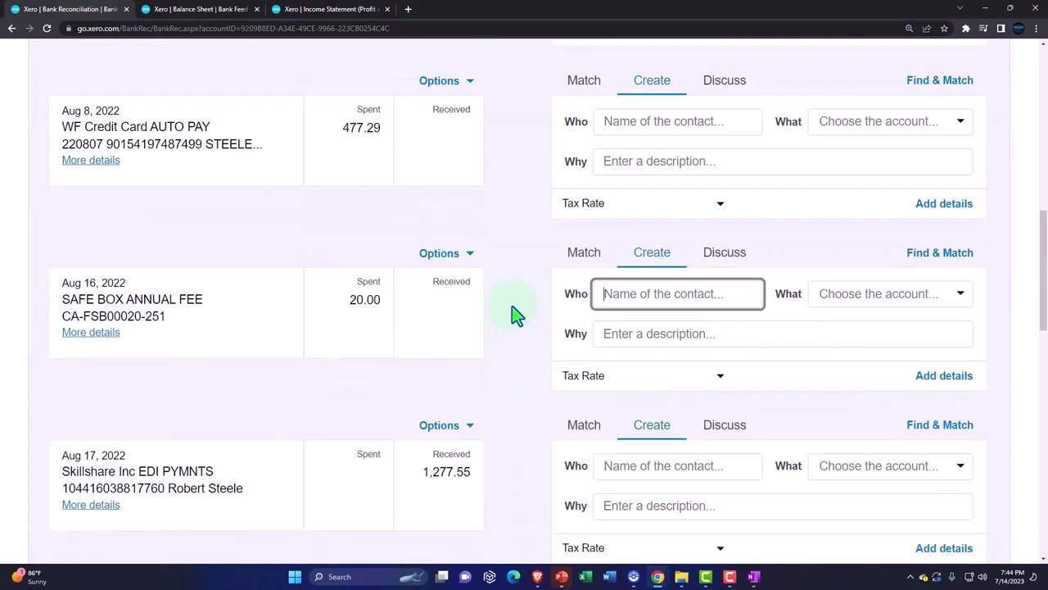
Step: Update the Dec 31, 2022 balance sheet and check the checking account balance under current liabilities
left_click(208, 9)
left_click(912, 138)
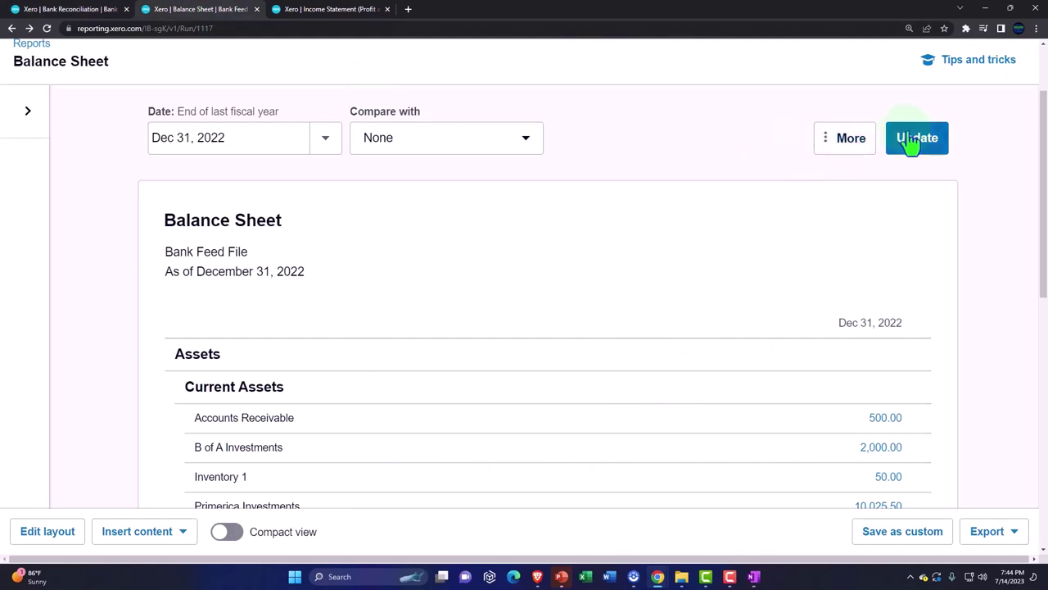
scroll(580, 369, "down", 5)
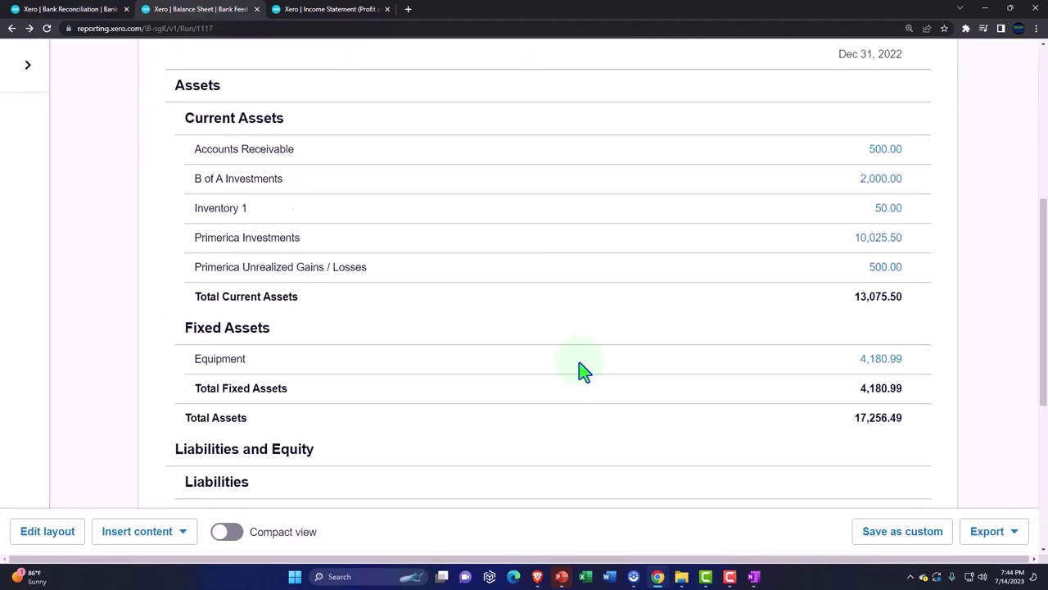
scroll(581, 369, "down", 3)
Step: Open the checking account's transactions from the balance sheet and view the Aug 10, 2022 STRIPE TRANSFER receipt's details
left_click(888, 280)
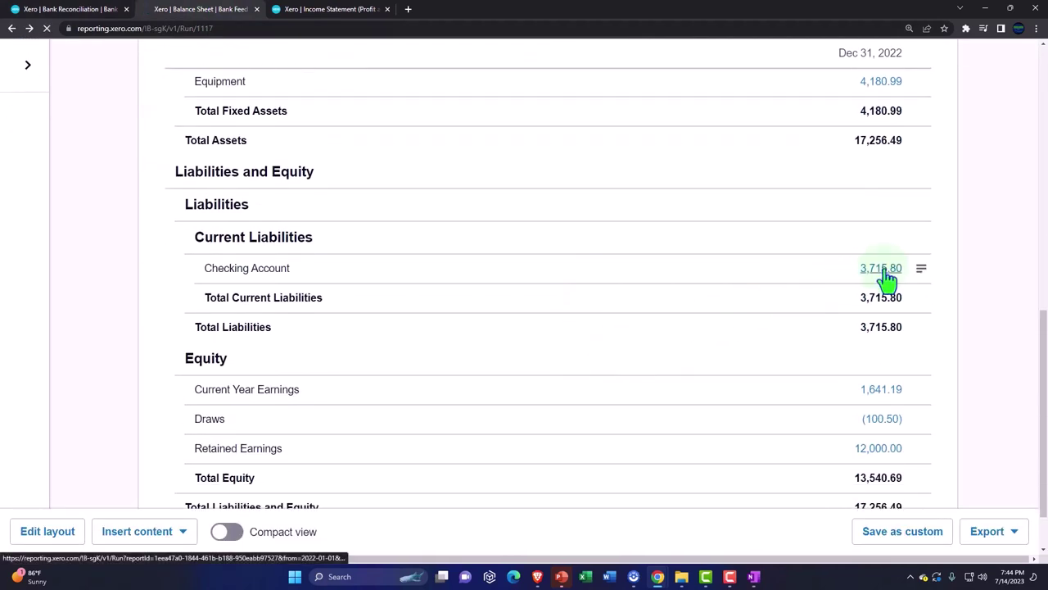
scroll(723, 358, "down", 2)
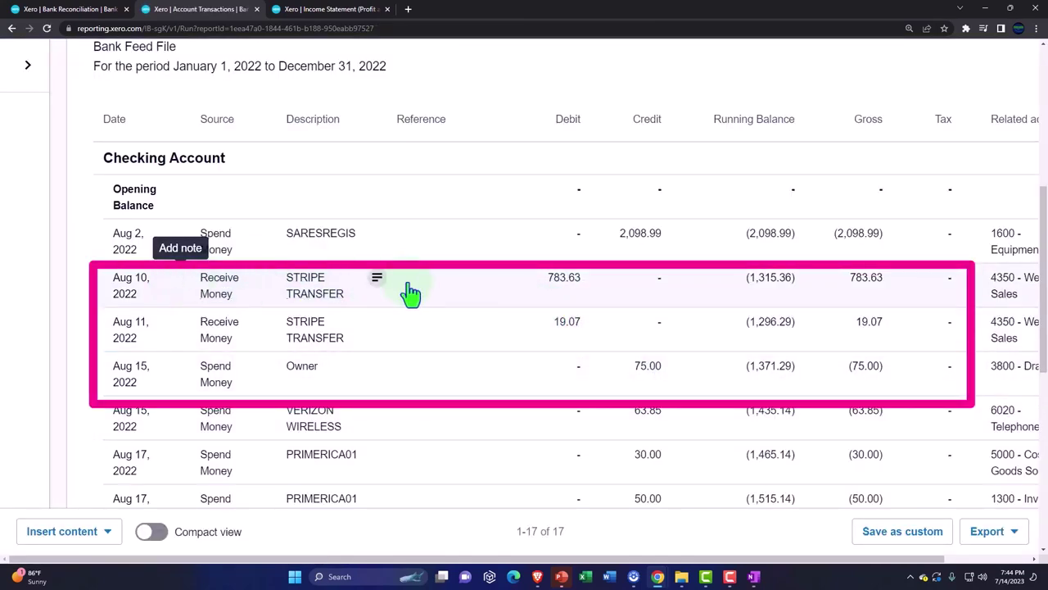
left_click(564, 279)
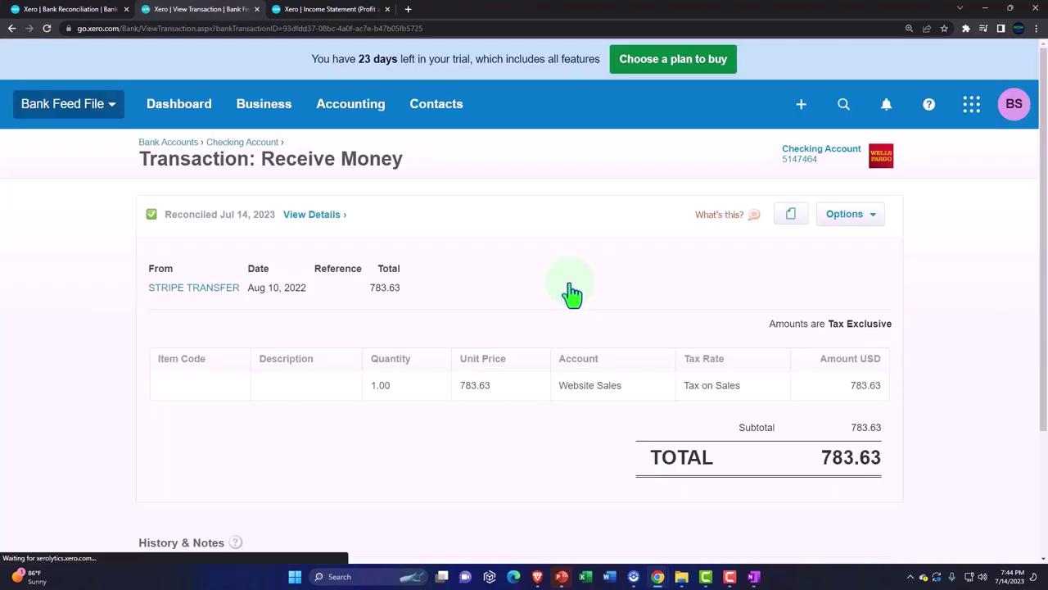